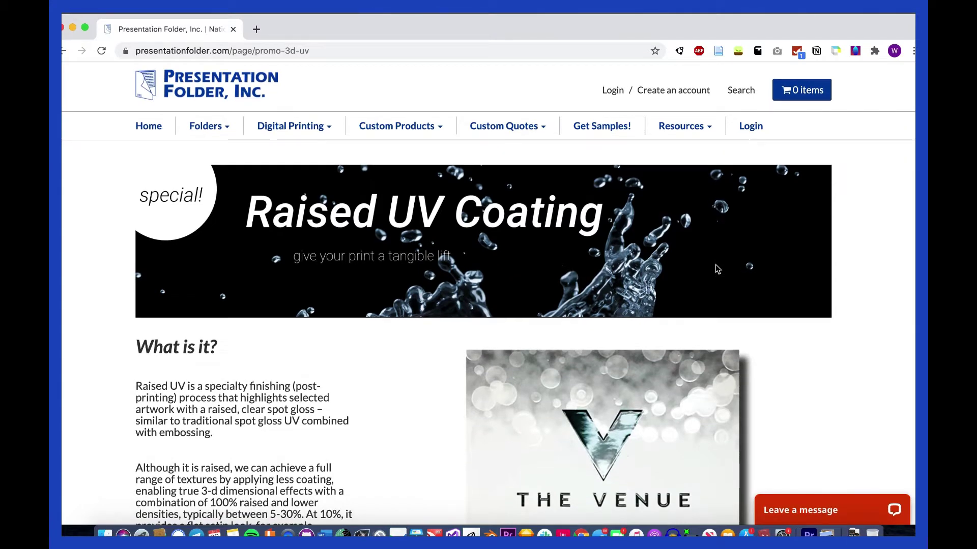
scroll(715, 264, down, 2)
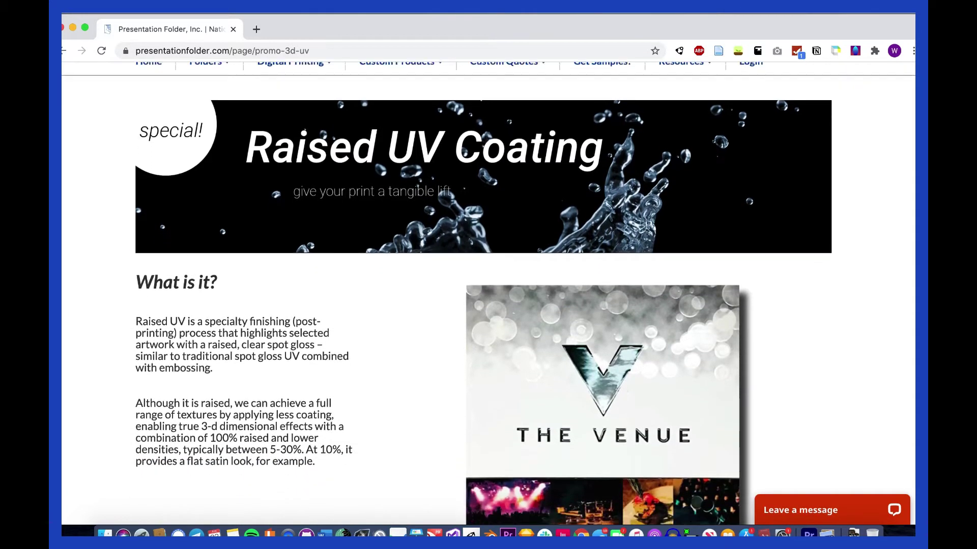
scroll(488, 305, down, 1)
scroll(488, 305, down, 3)
scroll(489, 306, down, 3)
scroll(488, 306, down, 4)
scroll(489, 294, down, 2)
scroll(489, 305, down, 4)
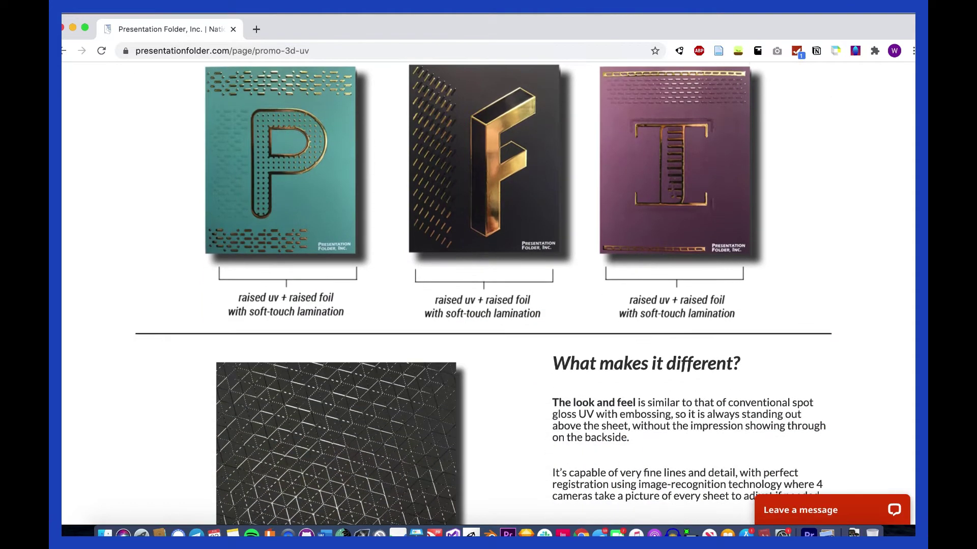
scroll(488, 305, down, 1)
scroll(488, 306, down, 3)
scroll(489, 306, up, 4)
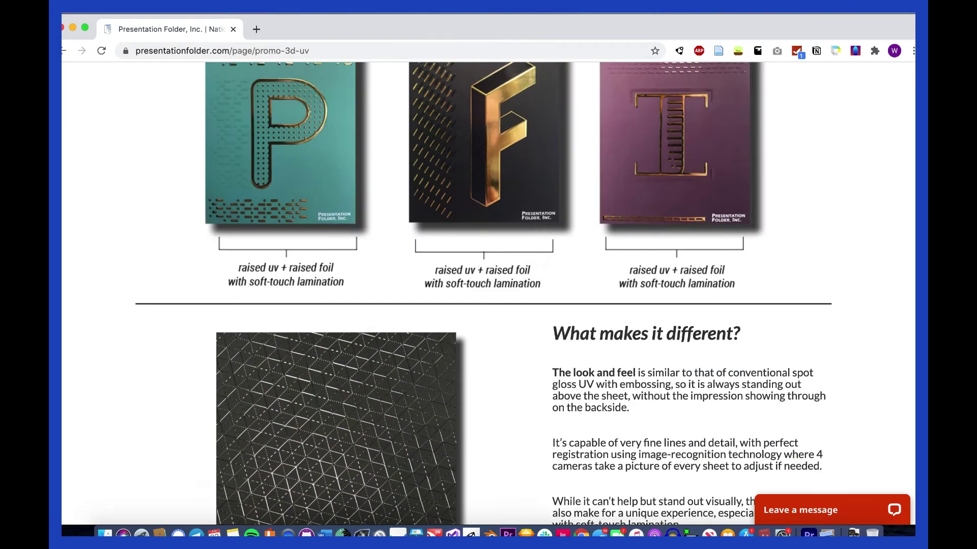
scroll(489, 306, up, 5)
scroll(489, 305, up, 6)
scroll(489, 306, up, 4)
scroll(489, 306, up, 2)
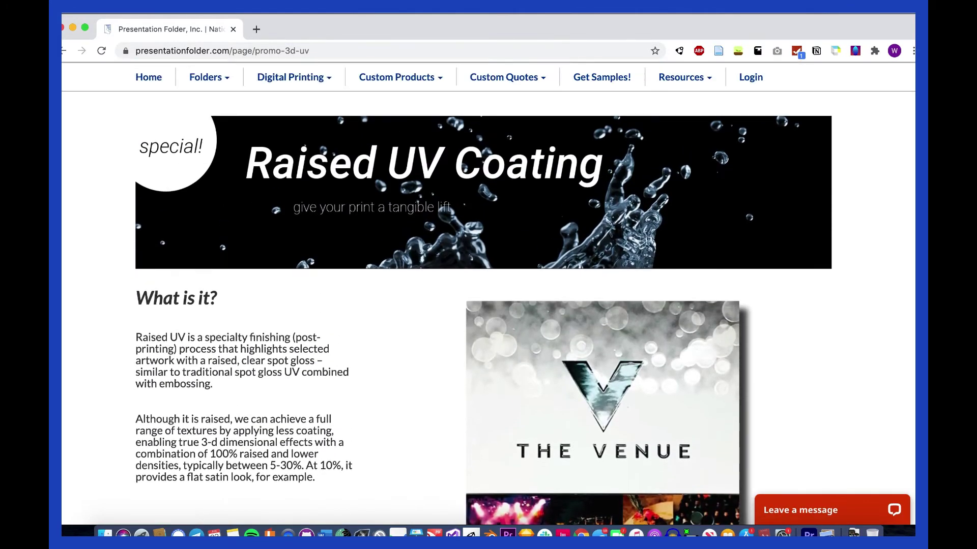
scroll(488, 305, up, 1)
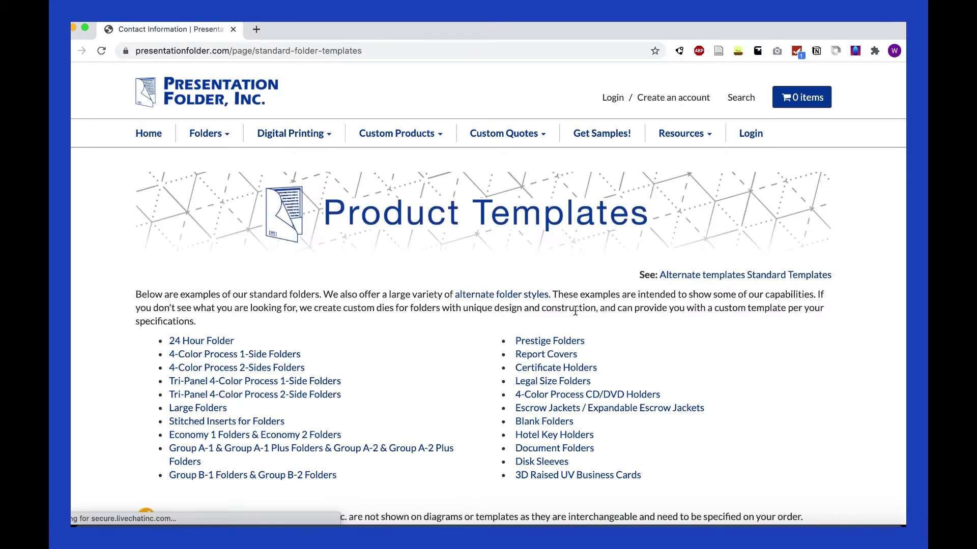
scroll(473, 310, down, 1)
scroll(435, 370, down, 1)
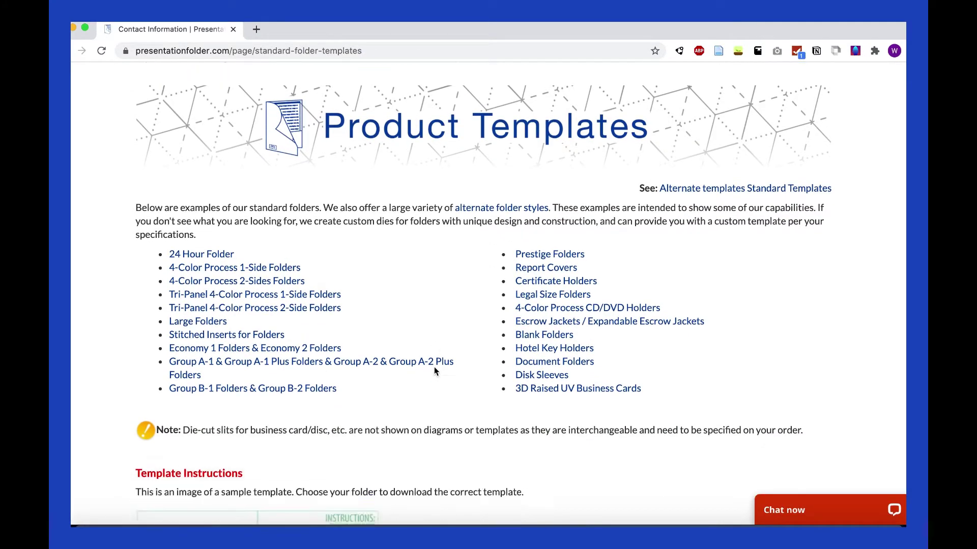
scroll(436, 369, down, 9)
scroll(436, 367, down, 1)
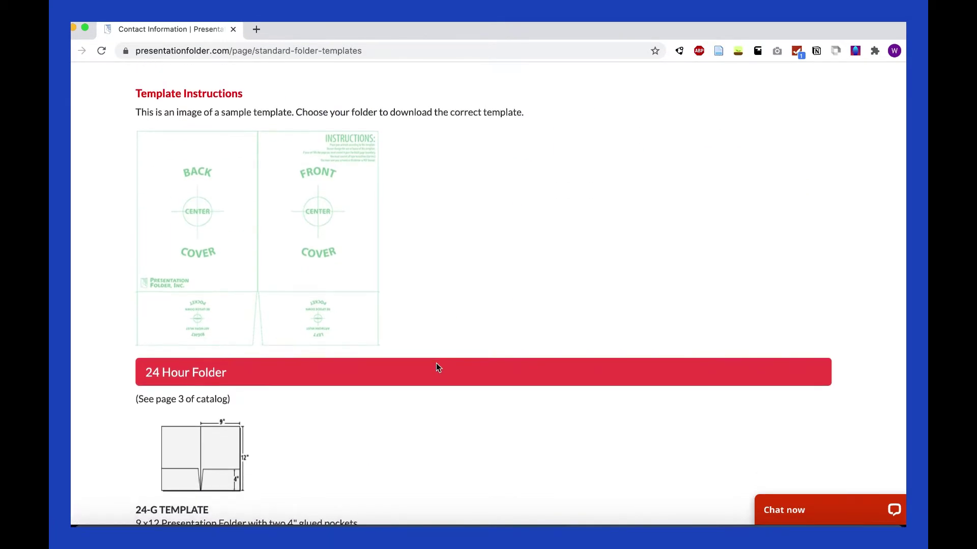
scroll(504, 265, down, 5)
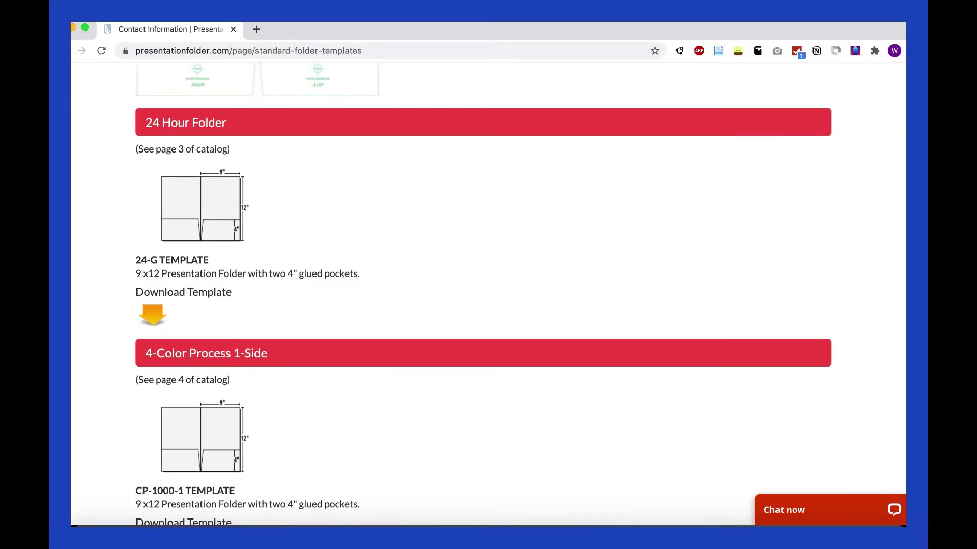
scroll(489, 296, down, 2)
scroll(488, 296, down, 5)
scroll(488, 296, down, 1)
scroll(488, 297, down, 5)
scroll(488, 296, down, 3)
scroll(489, 296, down, 2)
scroll(488, 296, down, 3)
scroll(489, 296, down, 3)
scroll(488, 296, down, 4)
scroll(489, 297, down, 2)
scroll(488, 297, down, 5)
scroll(489, 297, down, 1)
scroll(489, 297, down, 5)
scroll(489, 297, down, 2)
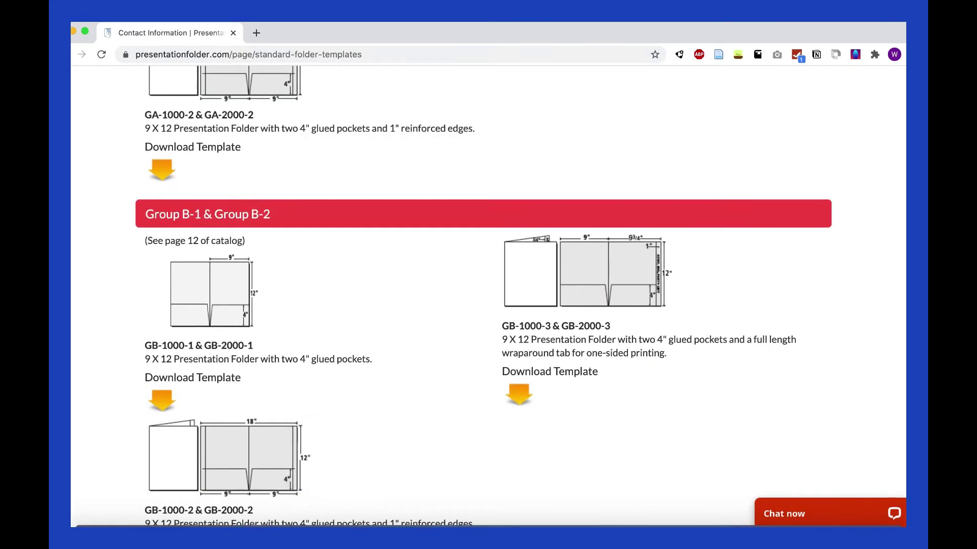
scroll(489, 296, up, 5)
scroll(489, 296, up, 5)
scroll(489, 296, up, 5)
scroll(488, 297, up, 3)
scroll(488, 297, up, 5)
scroll(488, 297, up, 5)
scroll(488, 296, up, 5)
scroll(488, 297, up, 5)
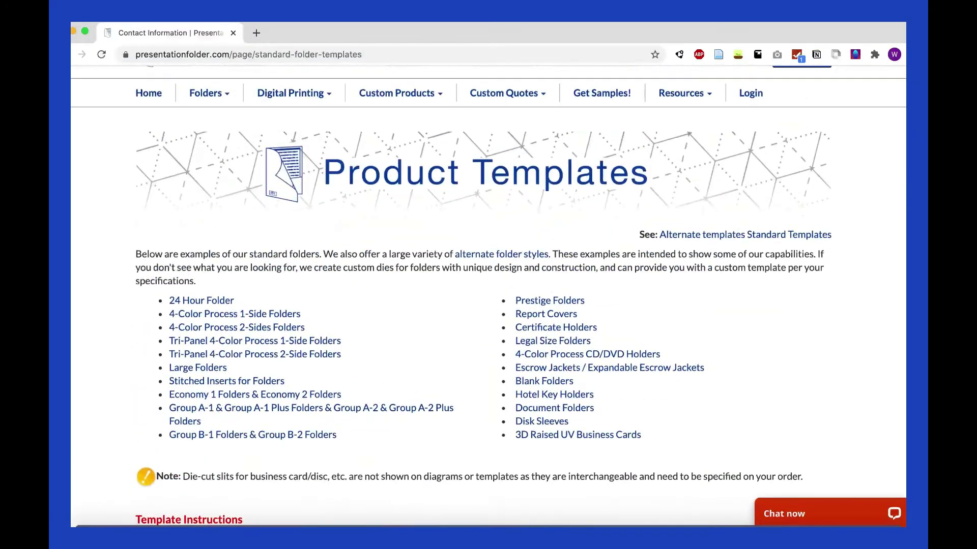
mouse_move(681, 92)
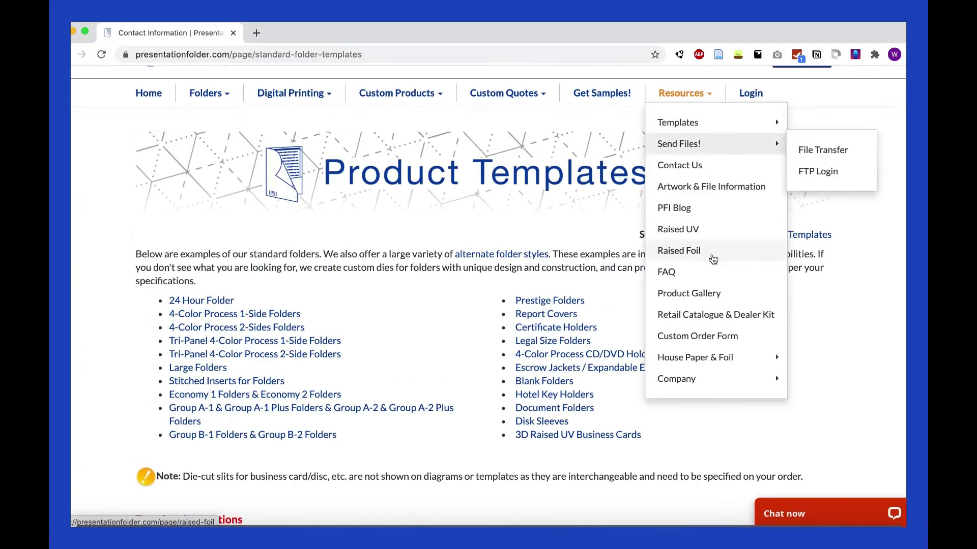
Step: Navigate from the Raised UV Coating page to the Raised UV Textures page
click(710, 237)
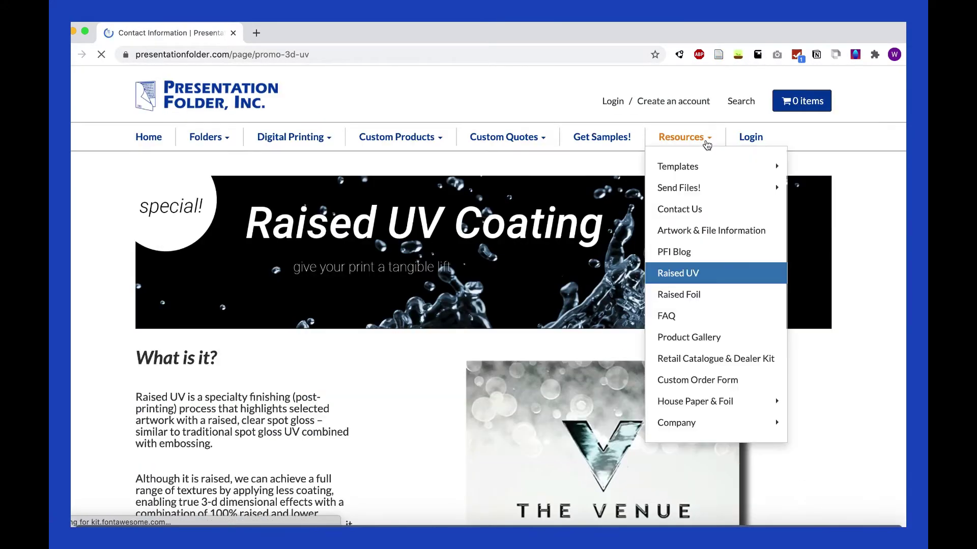
mouse_move(677, 166)
click(811, 195)
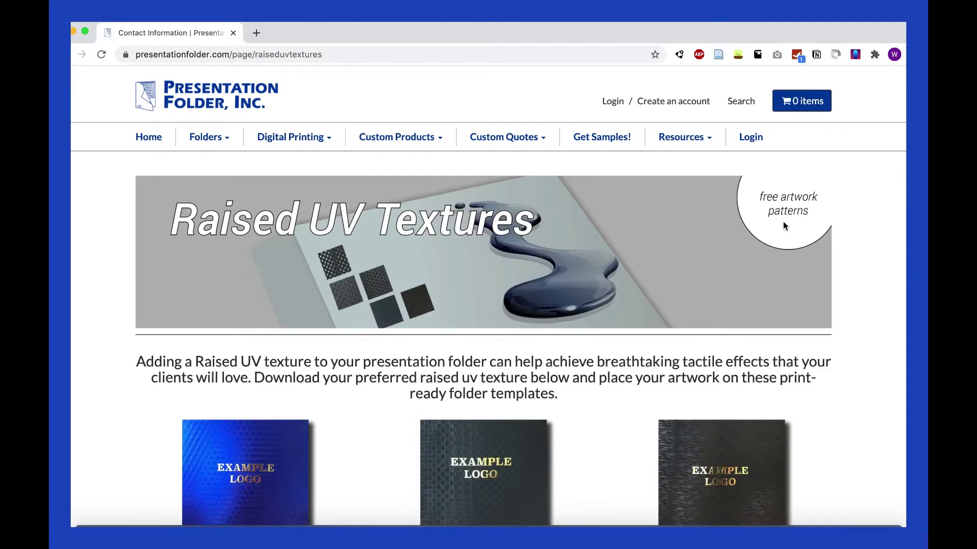
scroll(783, 222, down, 1)
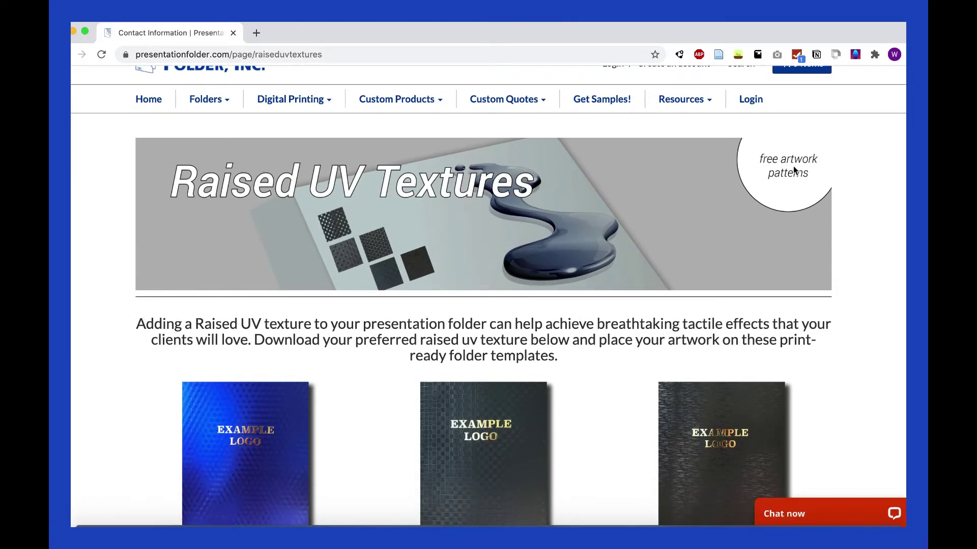
scroll(794, 171, down, 3)
scroll(600, 255, down, 1)
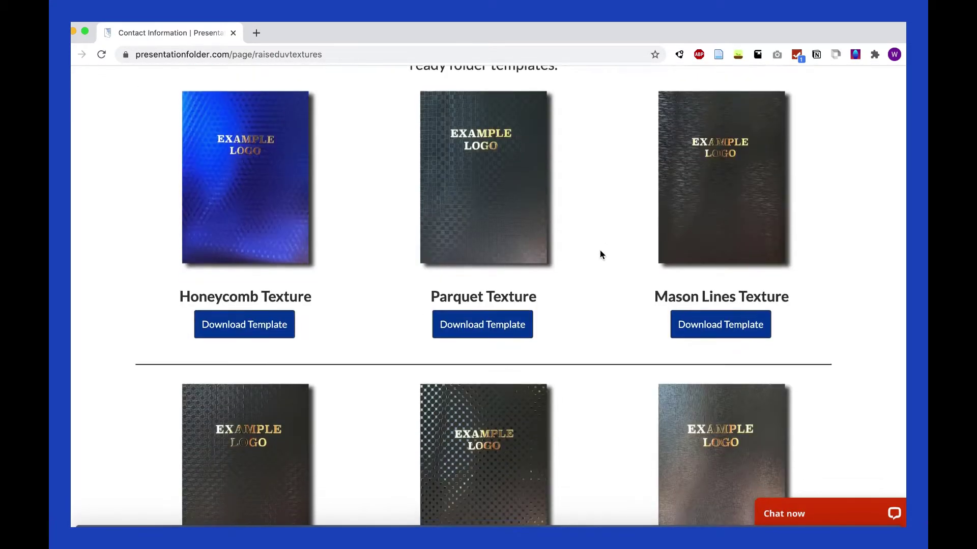
scroll(600, 255, down, 3)
scroll(600, 255, up, 3)
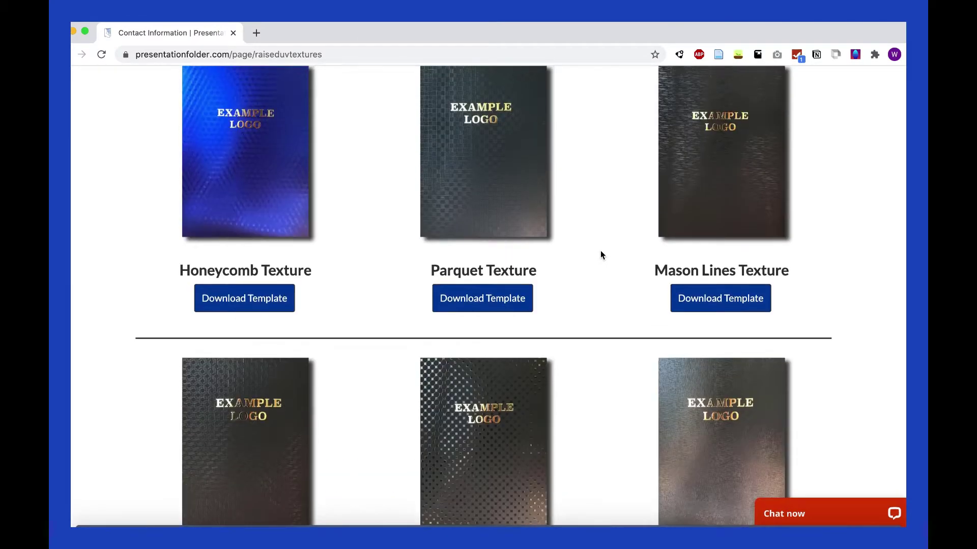
scroll(601, 255, up, 2)
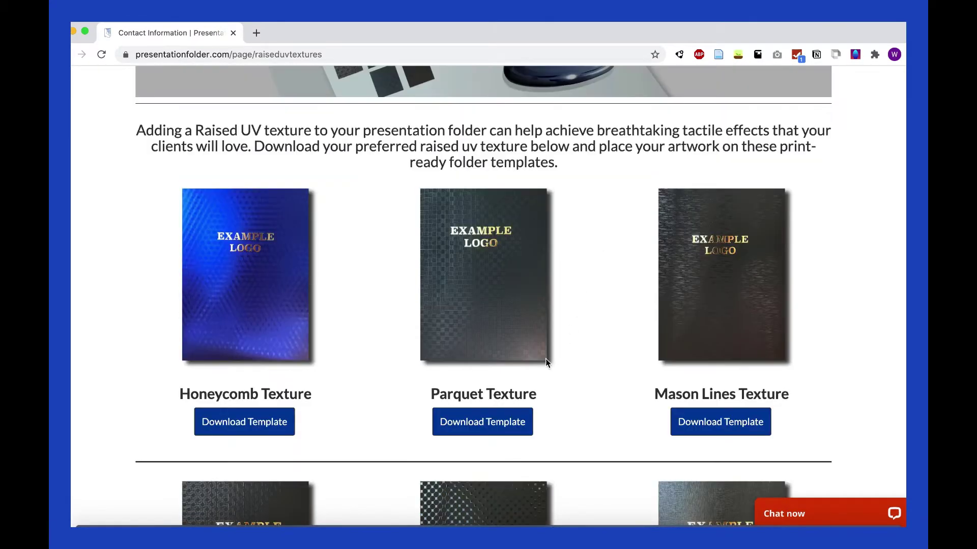
Step: Open the Parquet Texture template and save the 9x12x4Parquet PDF into Downloads
click(480, 429)
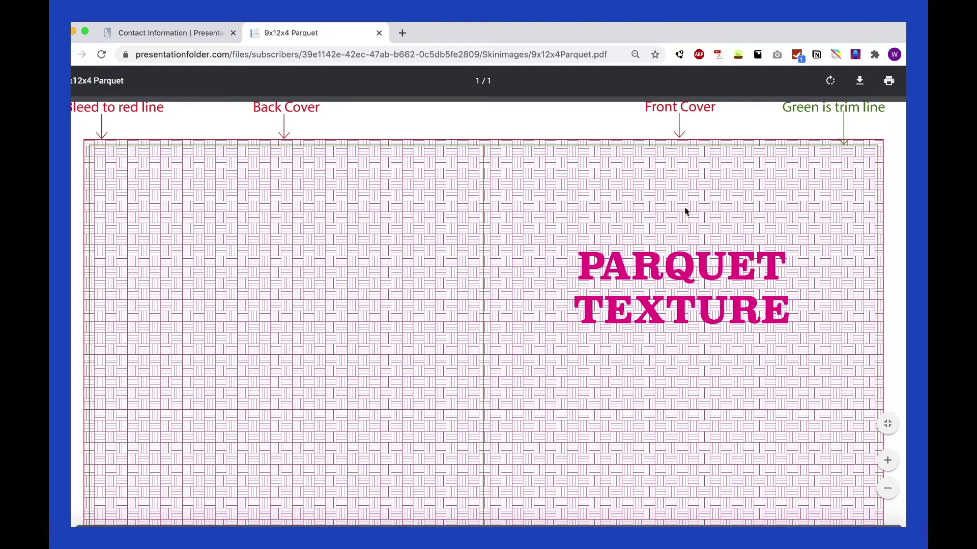
click(860, 82)
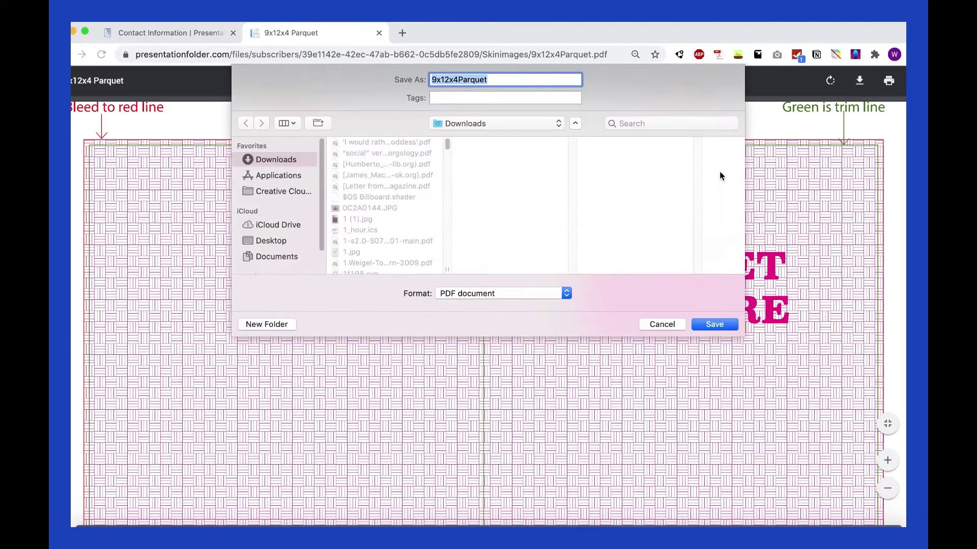
click(705, 322)
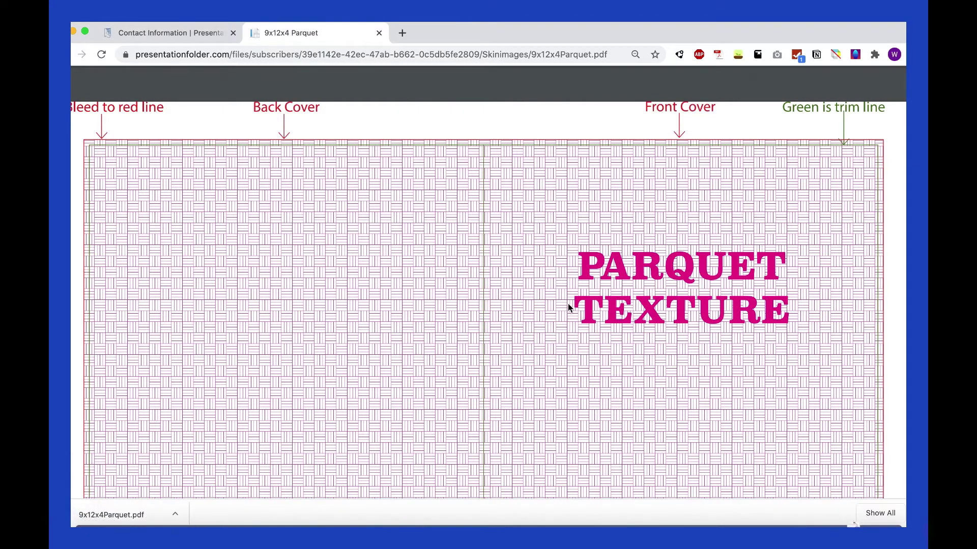
scroll(722, 220, down, 10)
scroll(723, 220, up, 10)
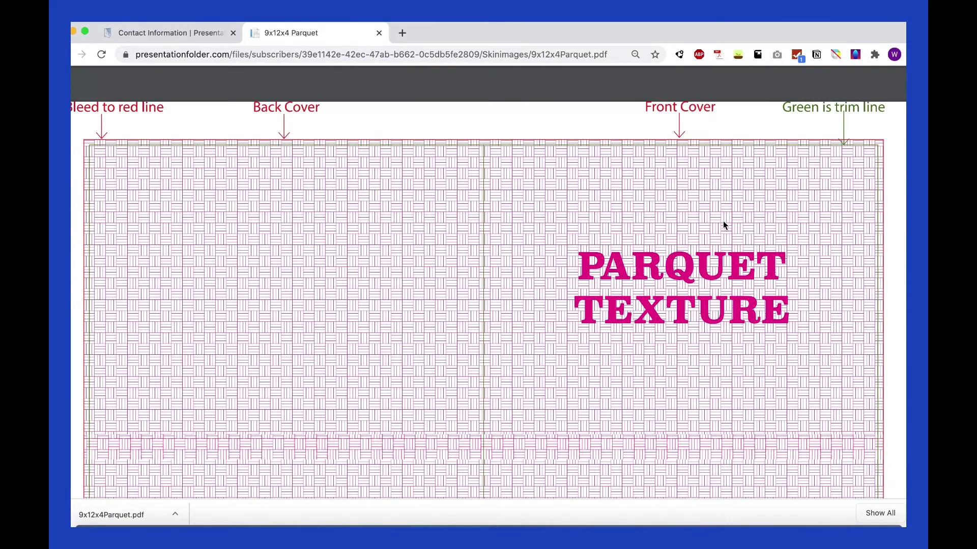
click(174, 31)
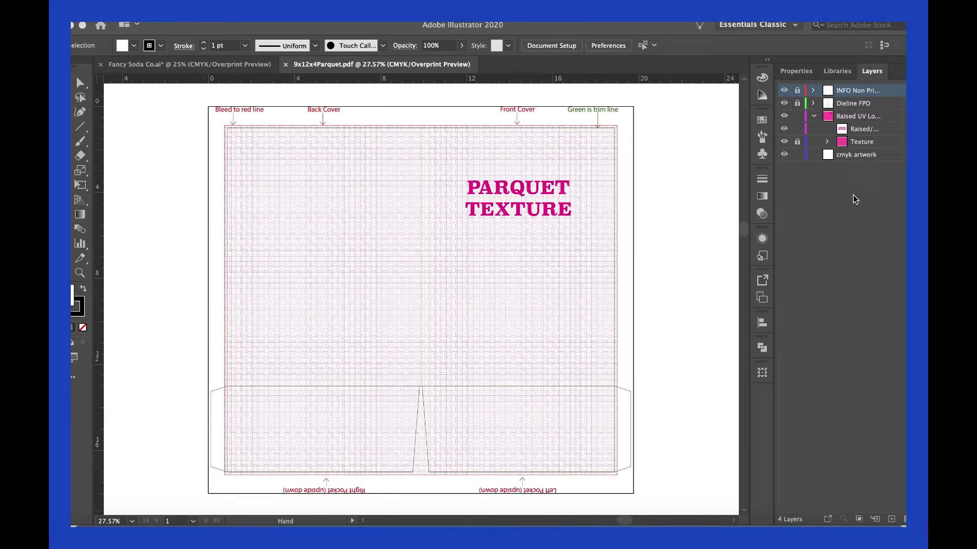
Step: Inspect the INFO and Dieline FPO layers, then select the Raised UV Logo/foreground layer
click(814, 91)
click(814, 91)
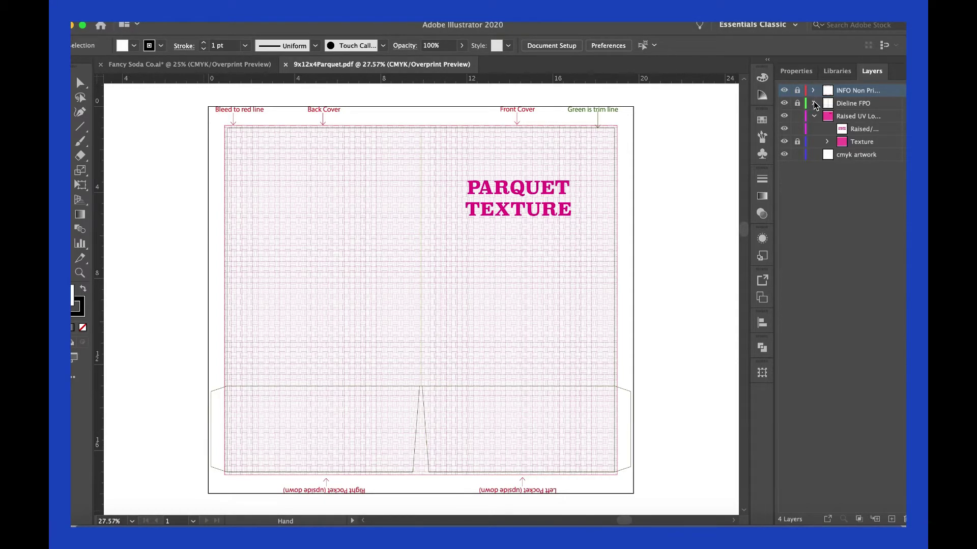
click(814, 103)
click(814, 116)
click(819, 139)
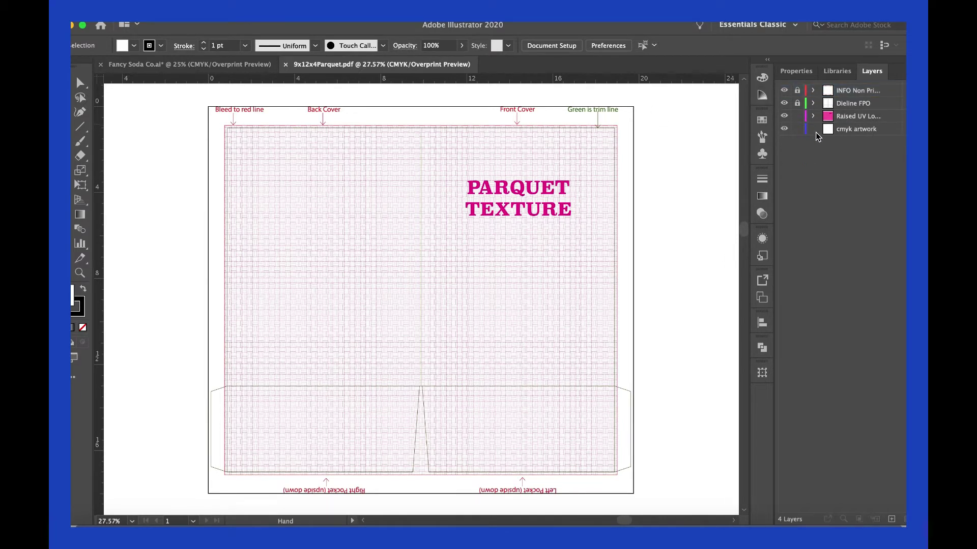
click(845, 120)
Step: Delete 'Logo/' from the layer name so it reads 'Raised UV / foreground'
double_click(834, 121)
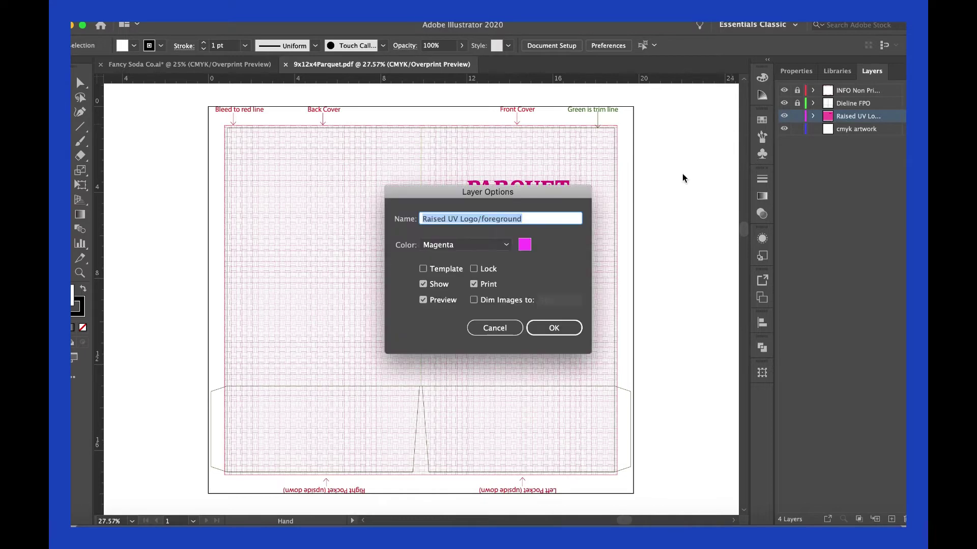
click(474, 219)
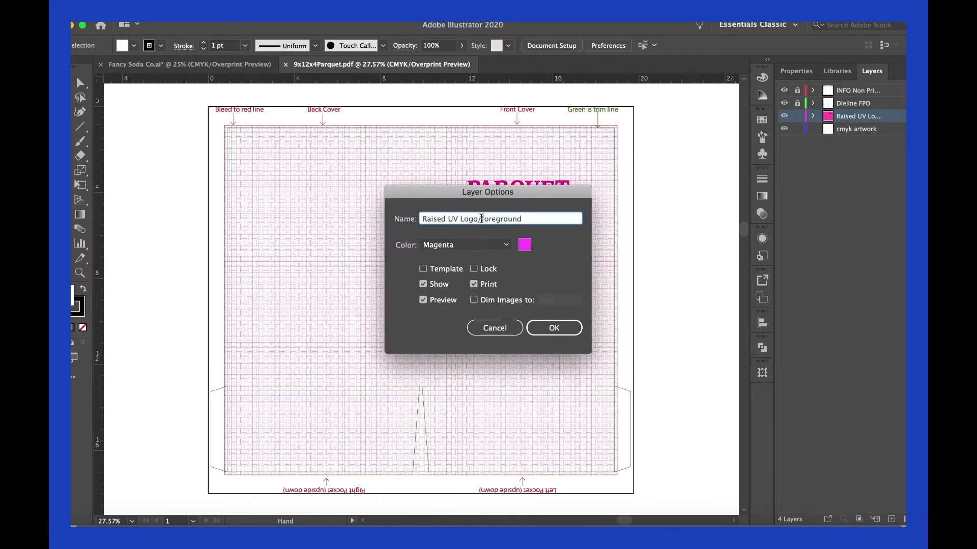
drag(481, 219, 467, 219)
key(BackSpace)
text(/)
key(Return)
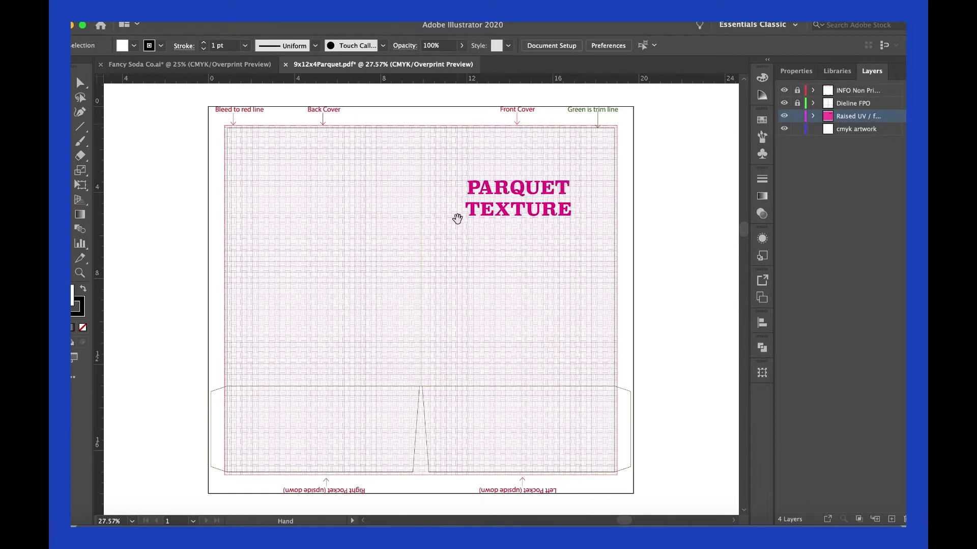
Step: Delete the PARQUET TEXTURE heading from the folder template
click(865, 135)
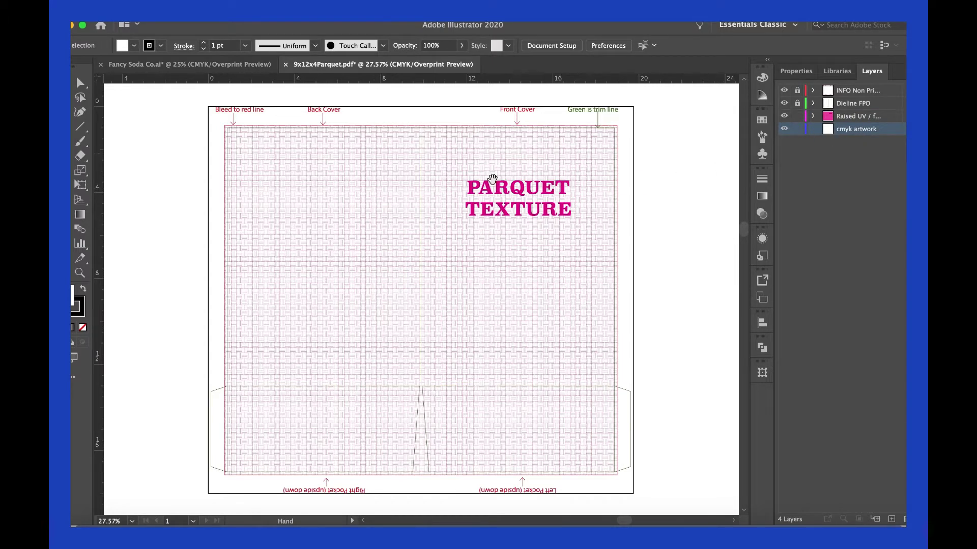
key(v)
click(558, 184)
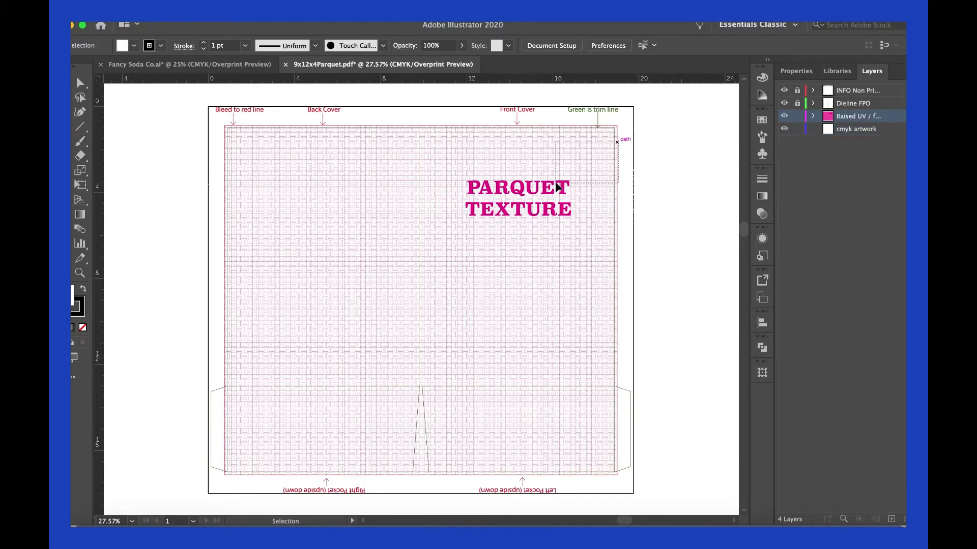
key(Delete)
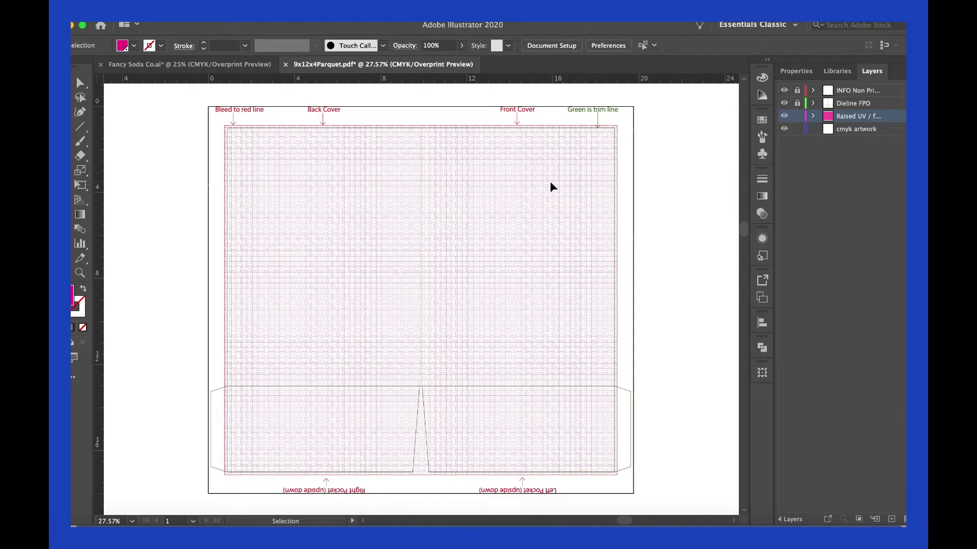
Step: Expand Raised UV and delete the texture pattern on the Texture sublayer
click(814, 116)
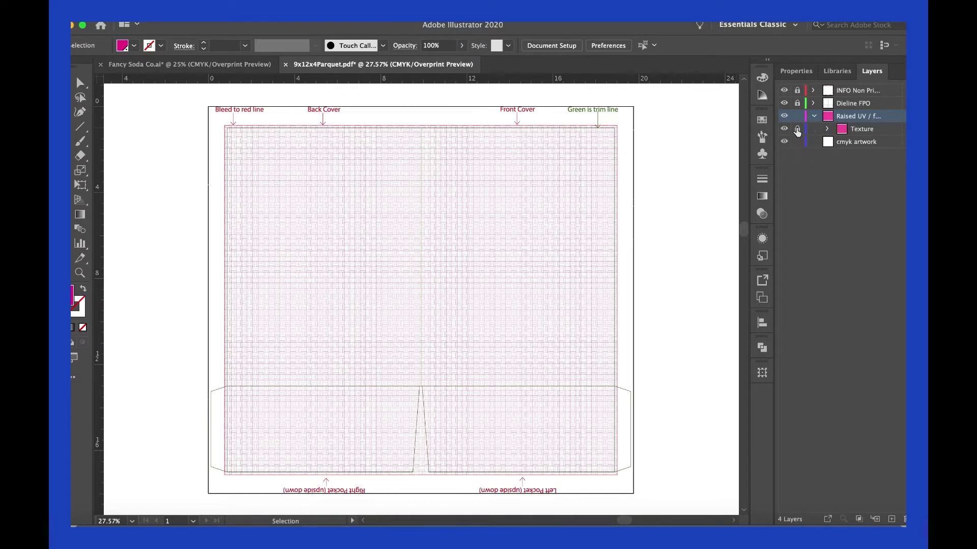
click(531, 217)
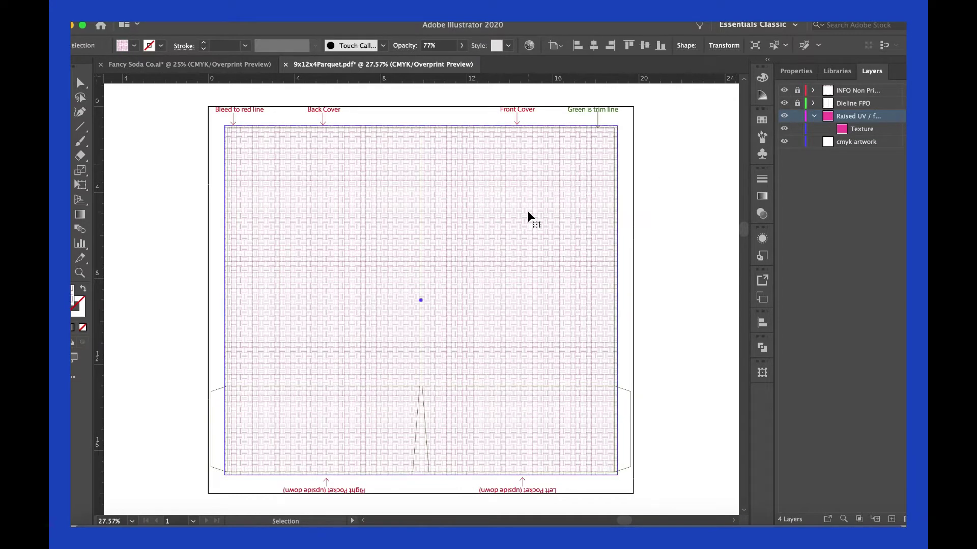
key(Delete)
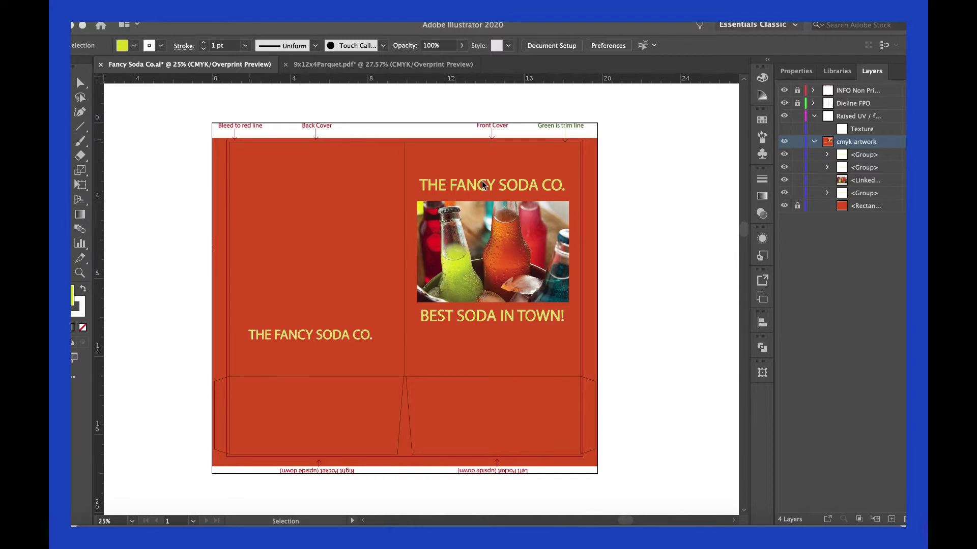
Step: Collapse the Raised UV and cmyk artwork layers and lock cmyk artwork
click(861, 129)
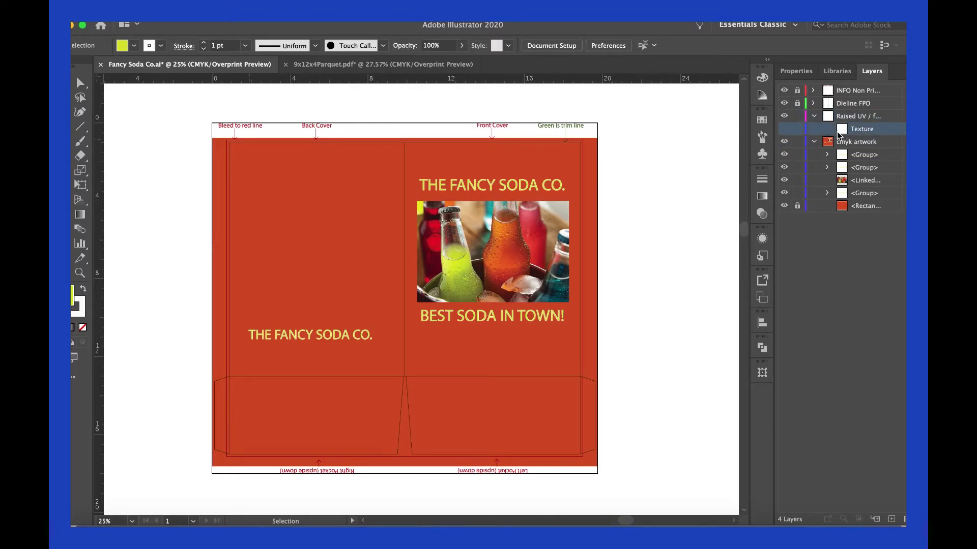
click(813, 117)
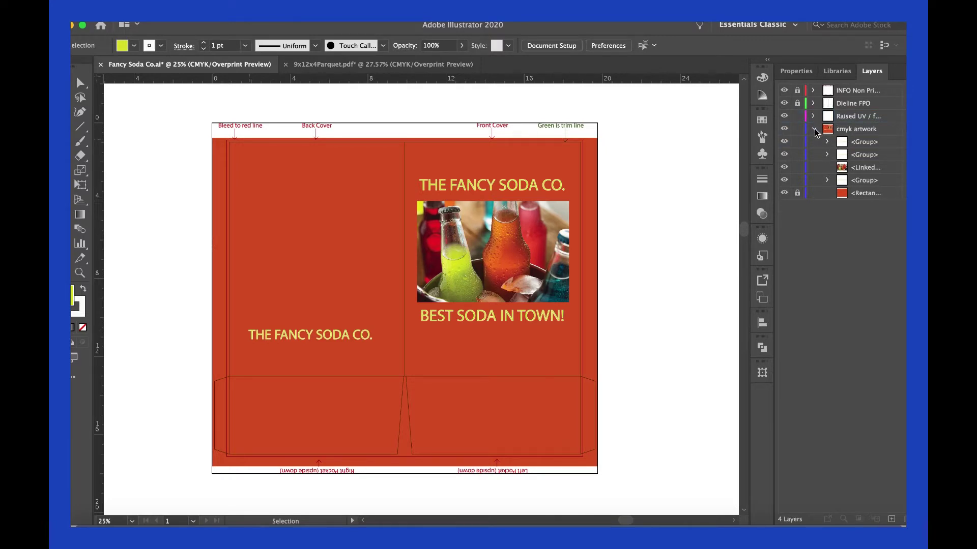
click(814, 130)
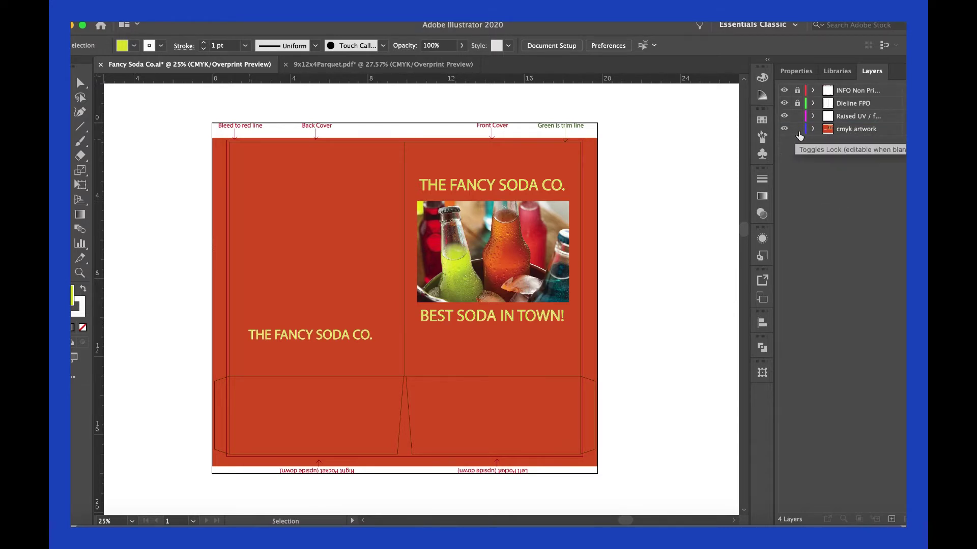
click(799, 130)
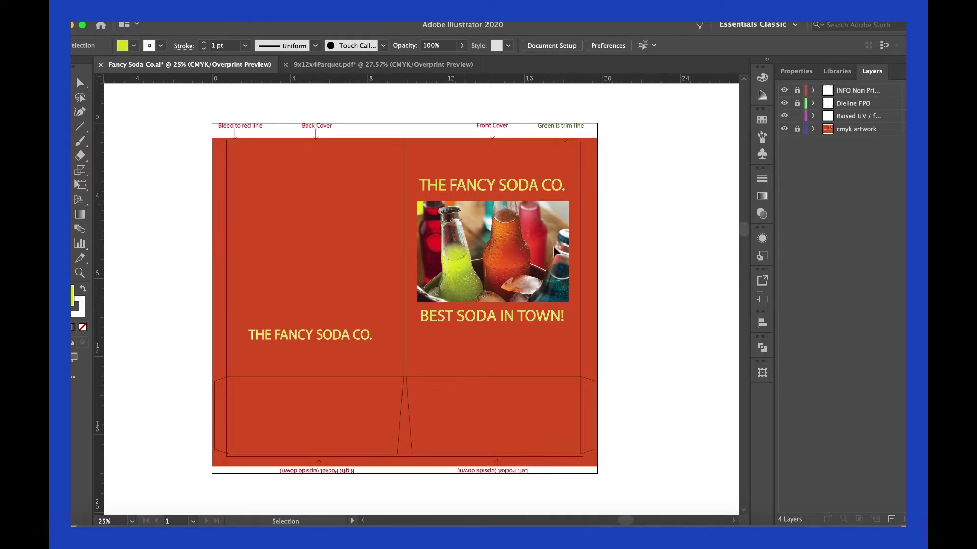
Step: Toggle Raised UV and select Texture, then collapse all layers and zoom in on the design
click(820, 118)
click(845, 133)
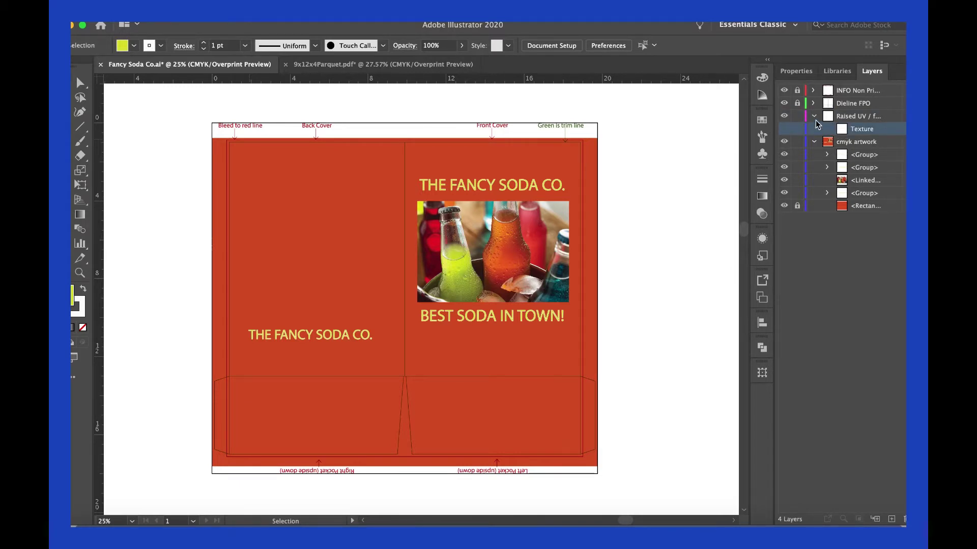
click(818, 119)
click(845, 133)
click(814, 116)
click(813, 116)
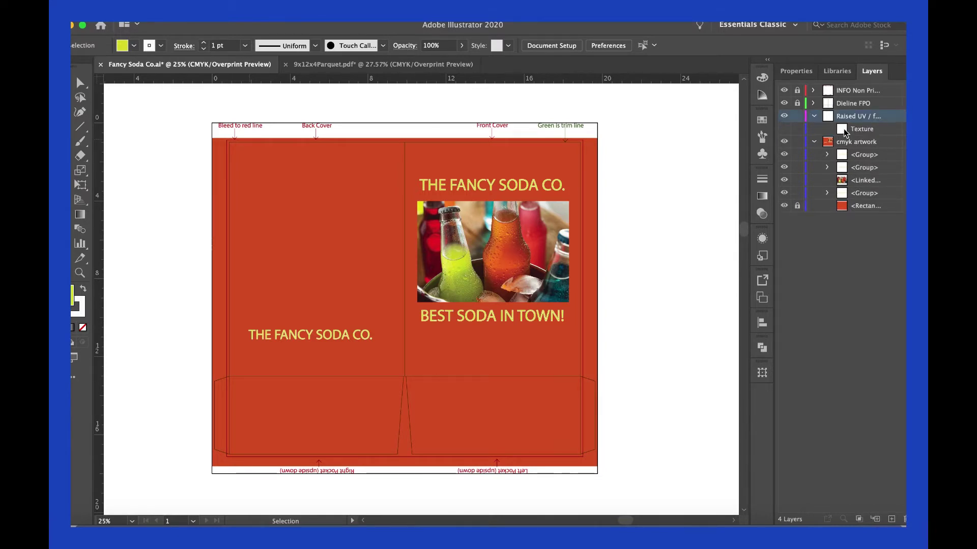
click(845, 133)
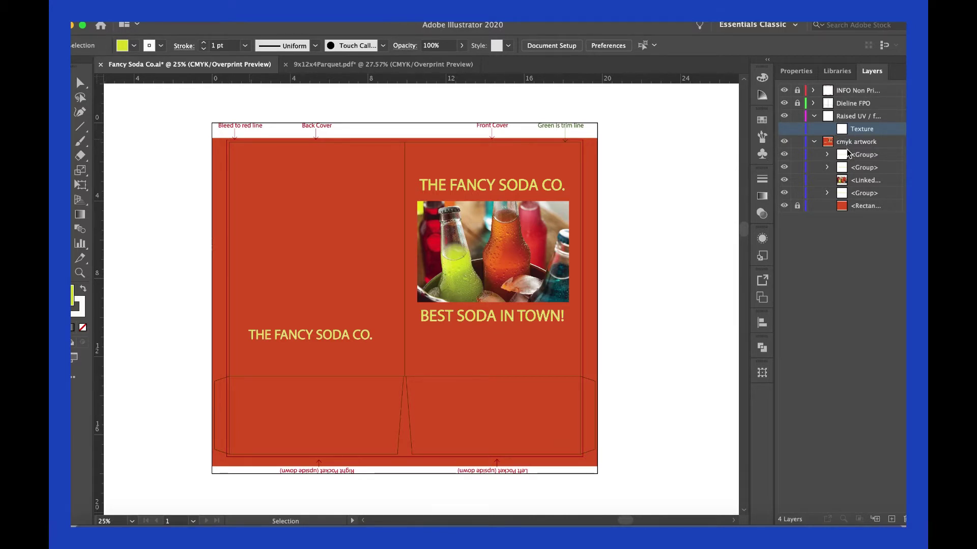
click(813, 117)
click(814, 117)
click(815, 117)
click(813, 116)
click(813, 117)
click(814, 116)
click(813, 116)
click(814, 116)
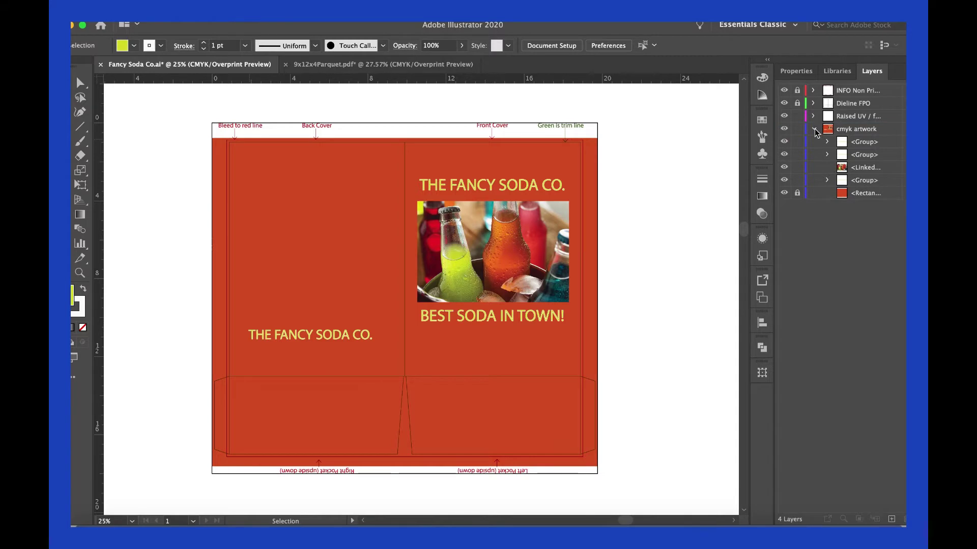
click(814, 117)
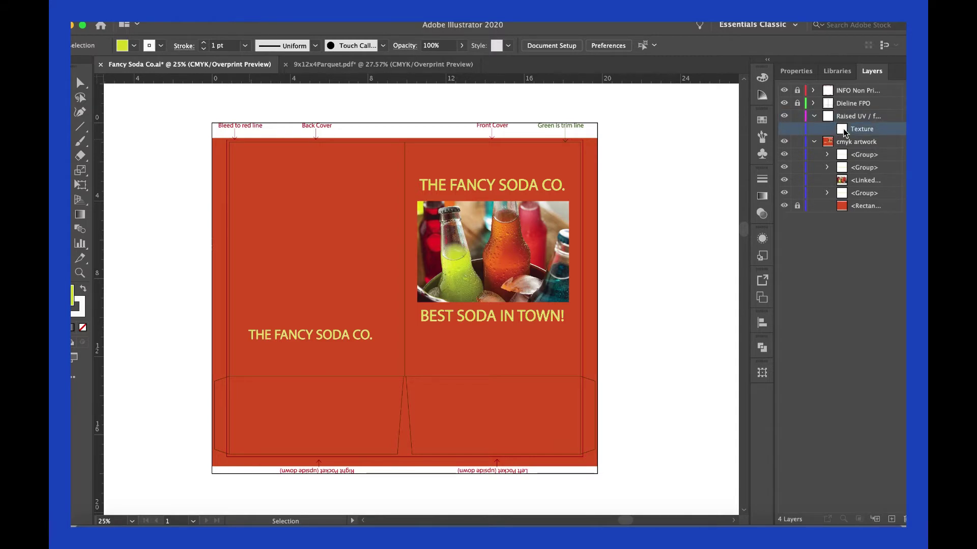
click(814, 117)
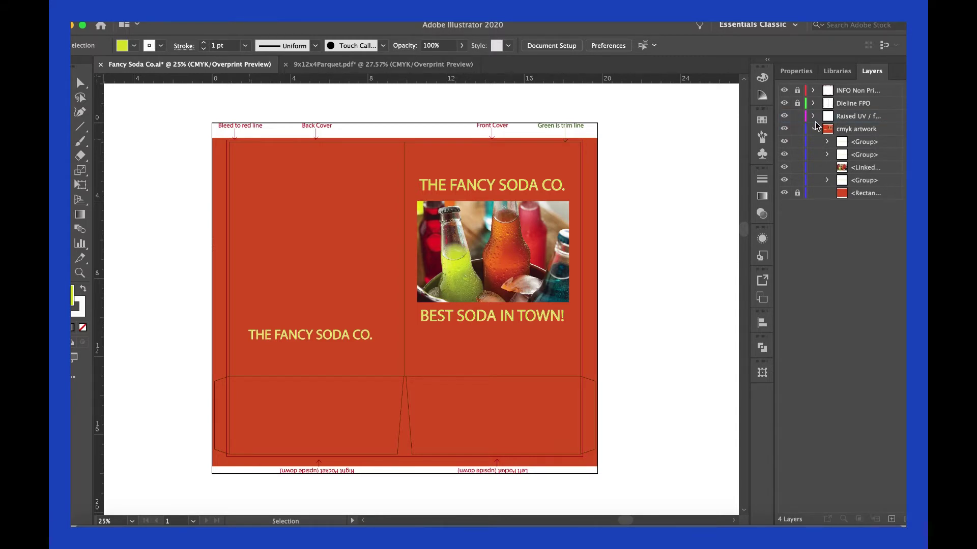
click(814, 128)
key(ctrl+equal)
key(ctrl+equal)
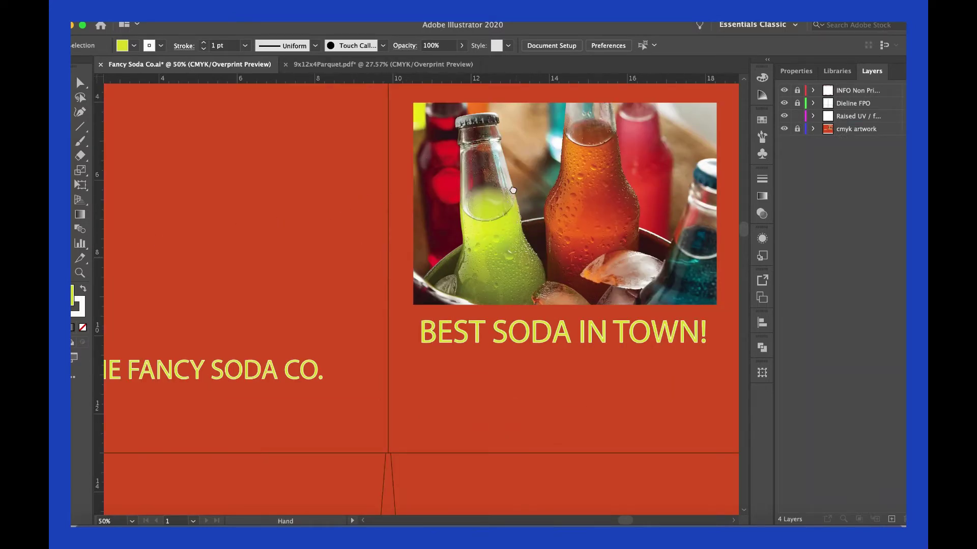
drag(514, 183, 412, 273)
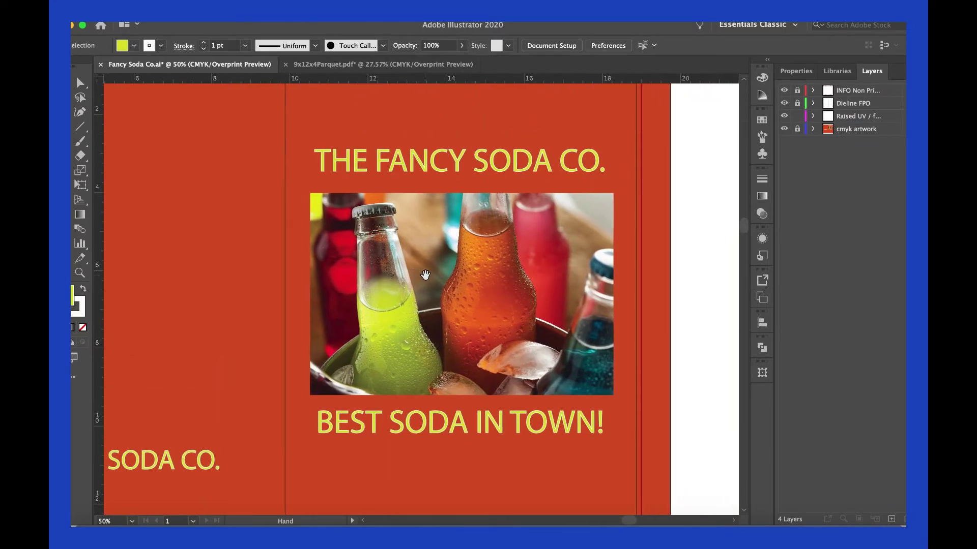
key(ctrl+equal)
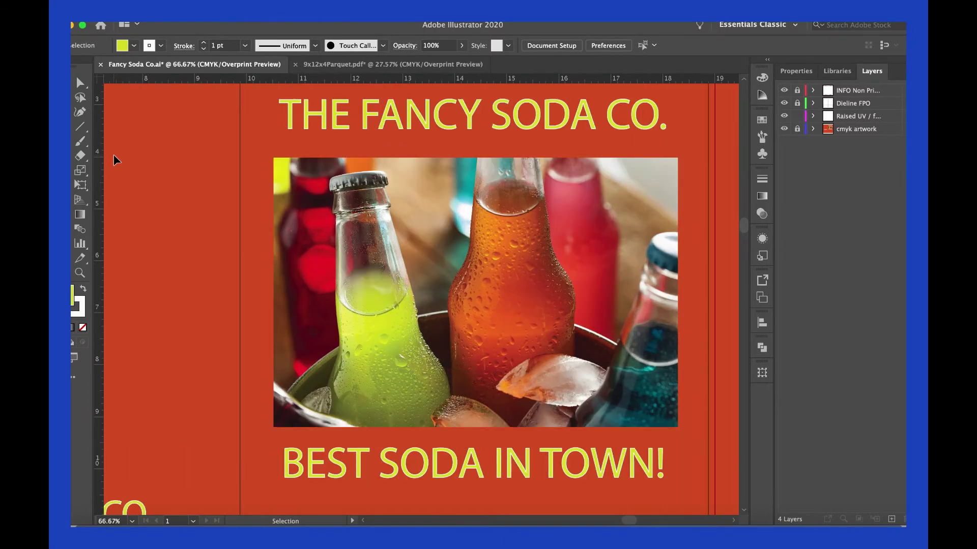
key(ctrl+equal)
drag(357, 238, 297, 239)
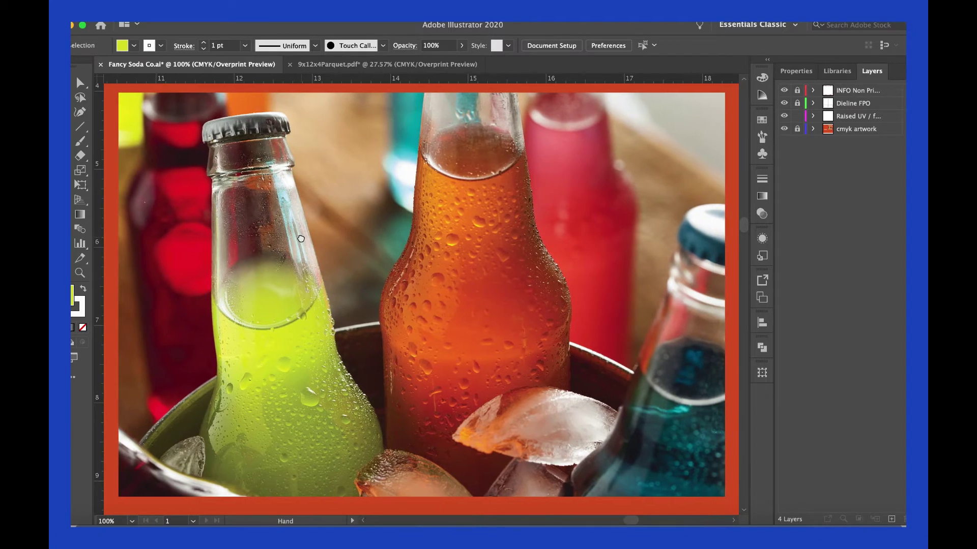
click(834, 116)
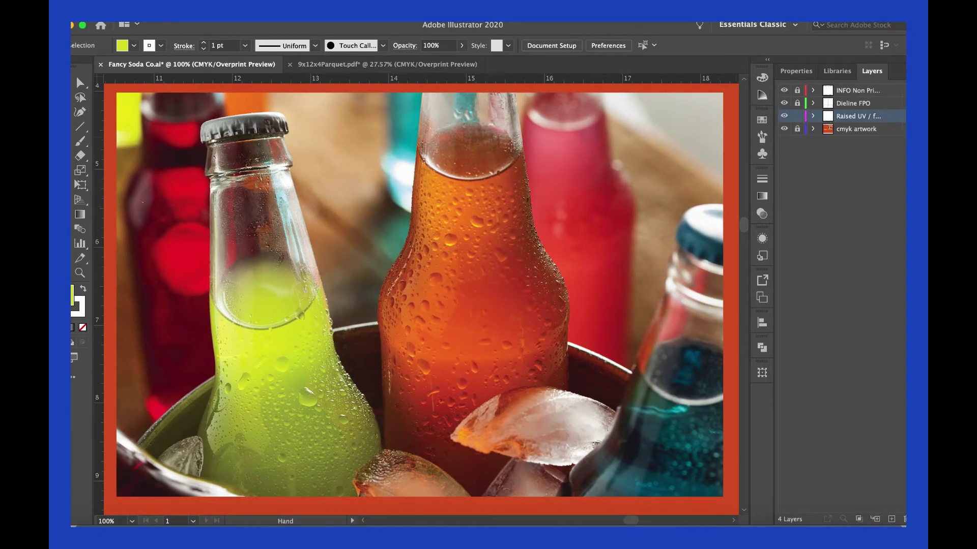
Step: Create a new layer above Raised UV and rename it 'Soda Bottles'
click(893, 519)
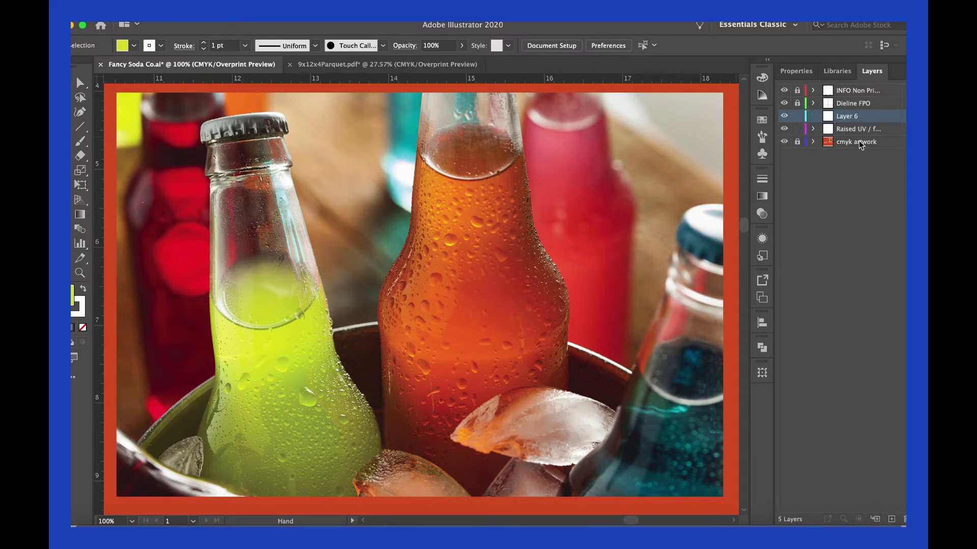
double_click(852, 116)
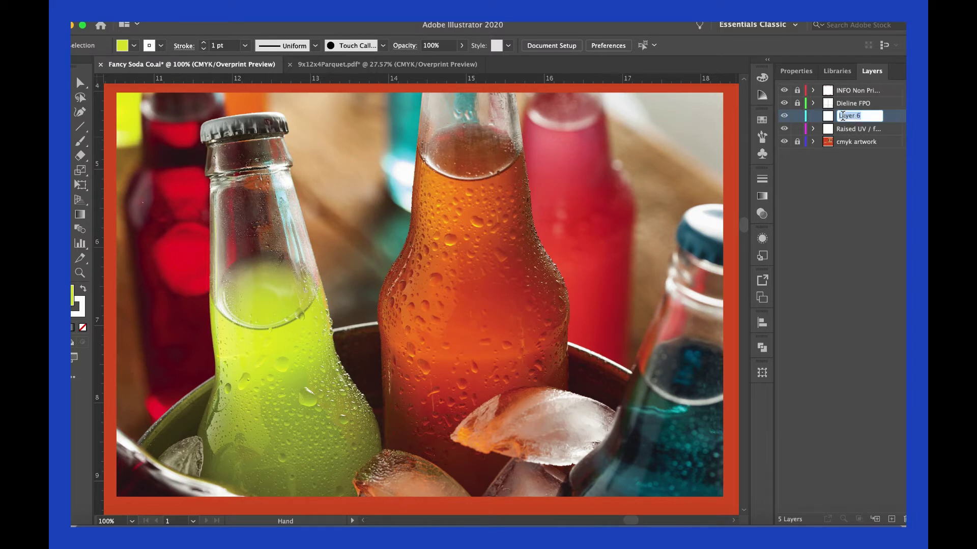
text(Soda Bottles)
key(Return)
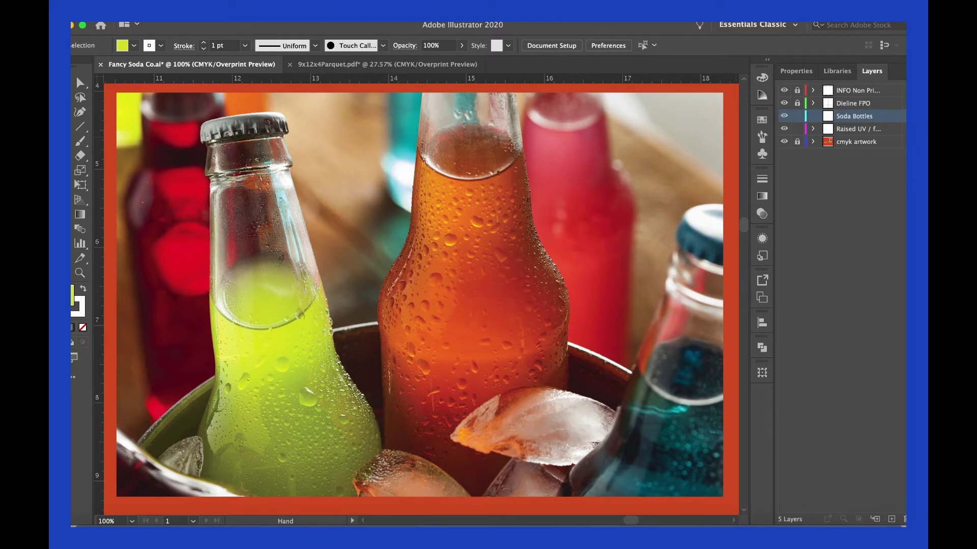
Step: Choose Magenta as the Soda Bottles layer color in Layer Options
double_click(831, 121)
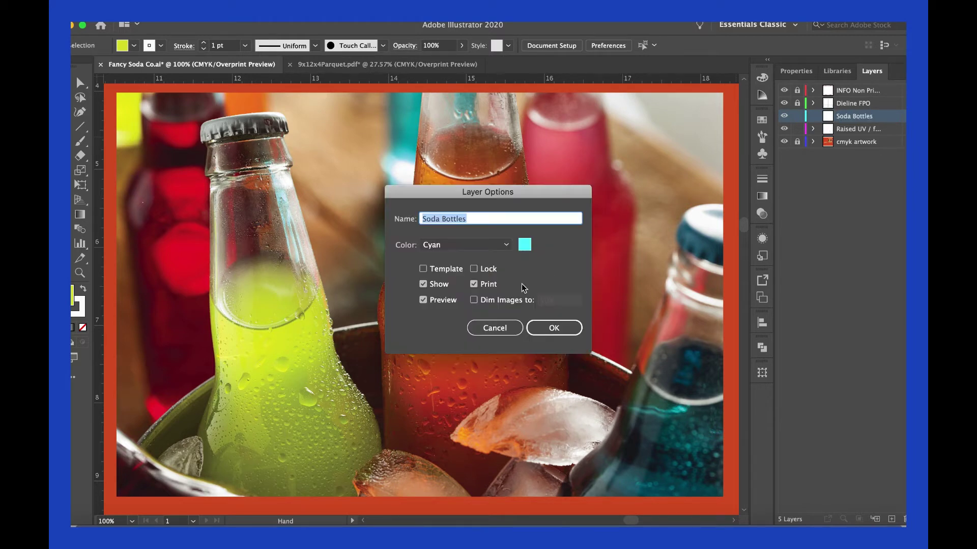
click(504, 245)
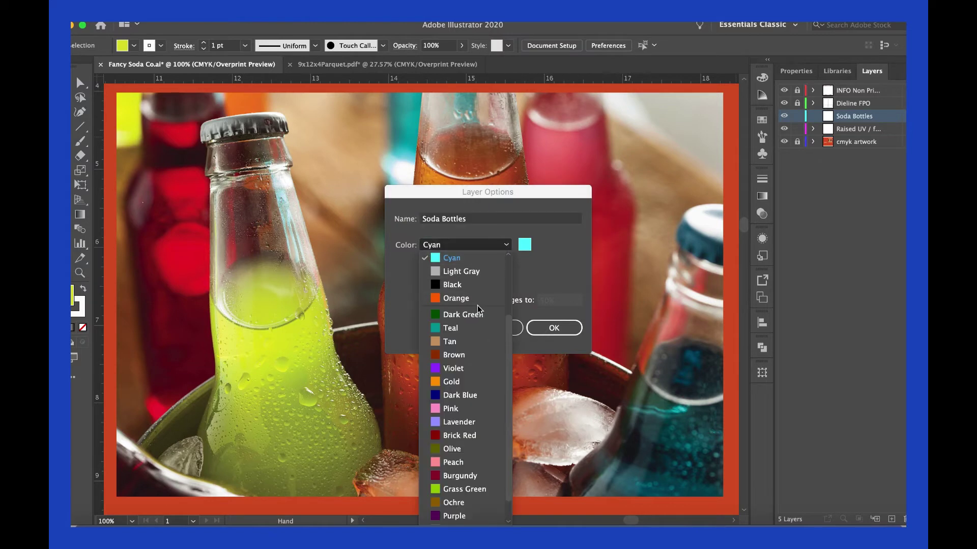
scroll(475, 361, down, 1)
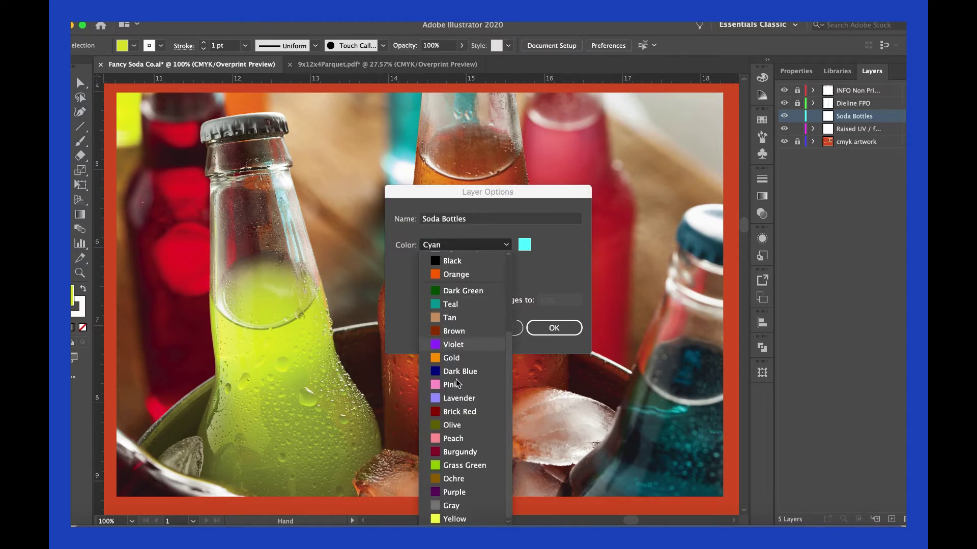
scroll(466, 427, up, 1)
scroll(466, 429, up, 2)
scroll(466, 431, up, 3)
scroll(466, 432, down, 3)
scroll(464, 418, up, 1)
scroll(455, 290, down, 2)
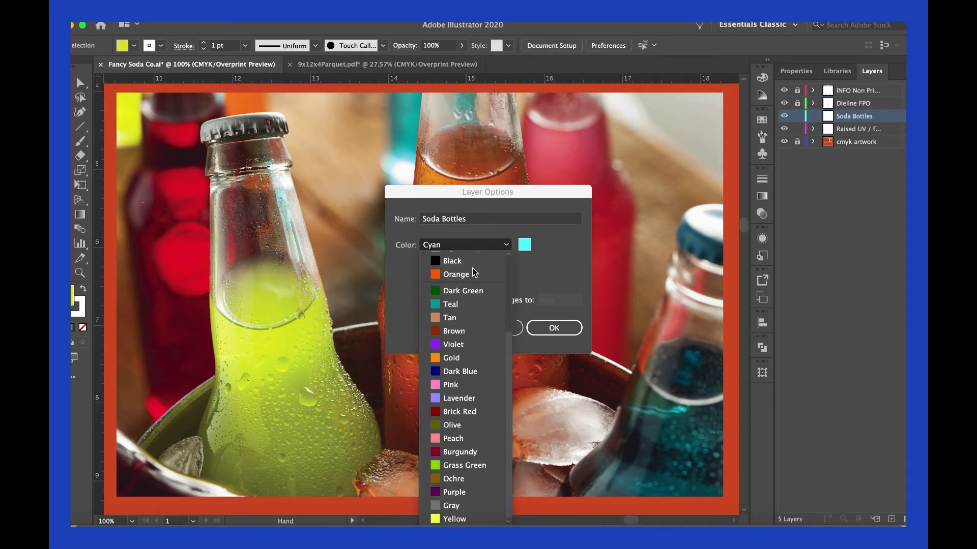
scroll(458, 294, up, 2)
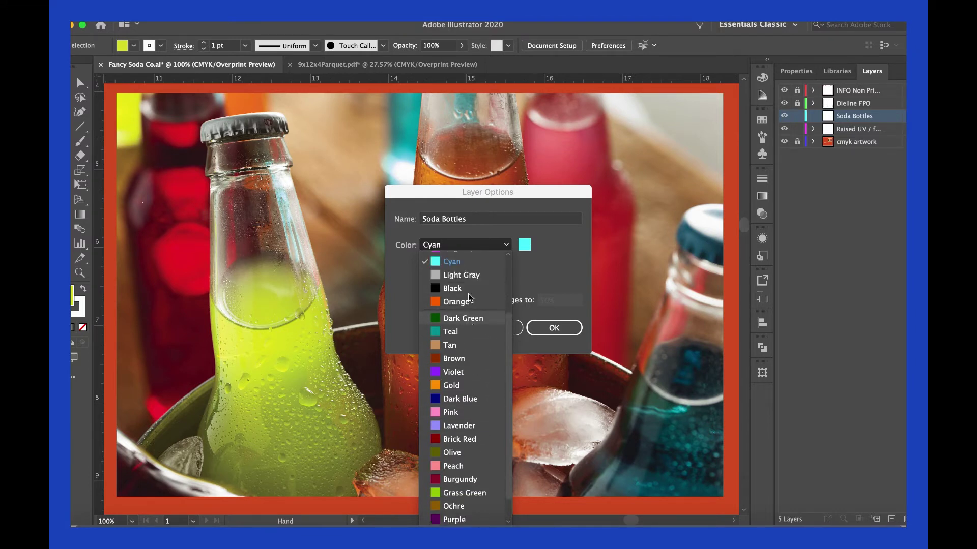
click(453, 262)
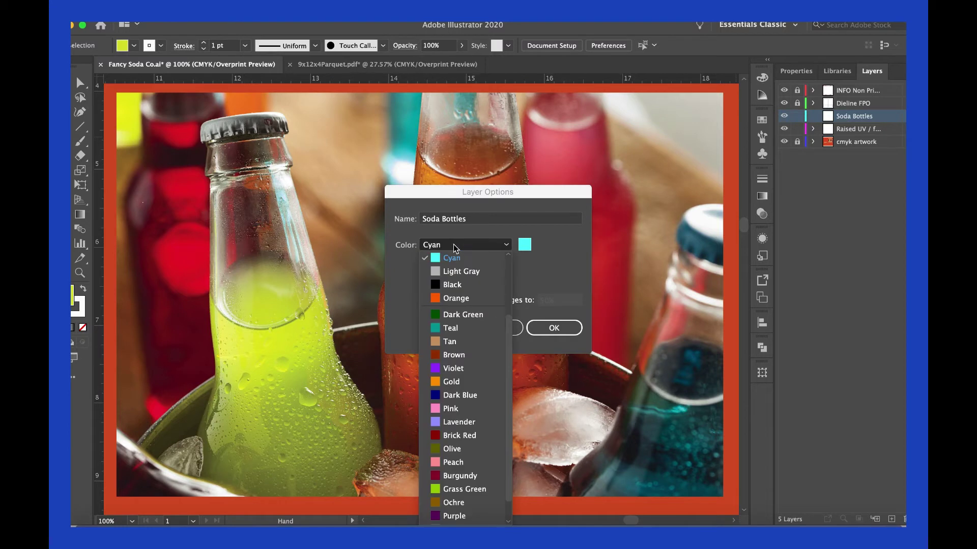
scroll(454, 260, up, 2)
click(463, 274)
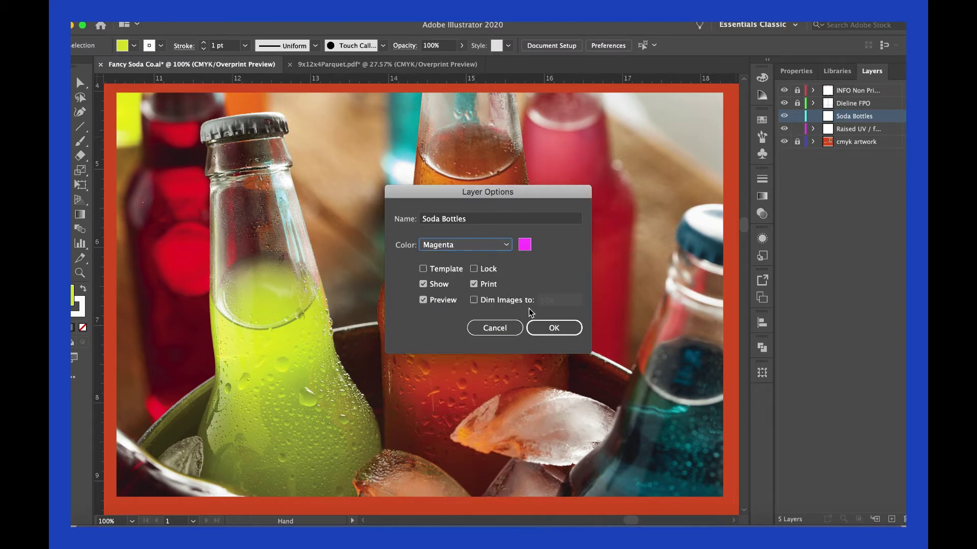
Step: Confirm Magenta, nest Soda Bottles in Raised UV, and zoom to the green bottle's cap
click(558, 327)
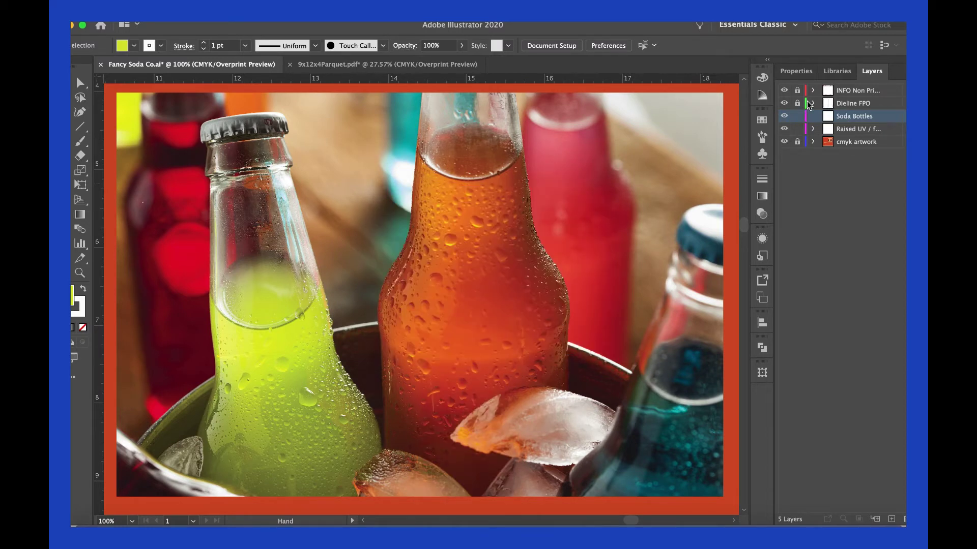
drag(828, 117, 830, 131)
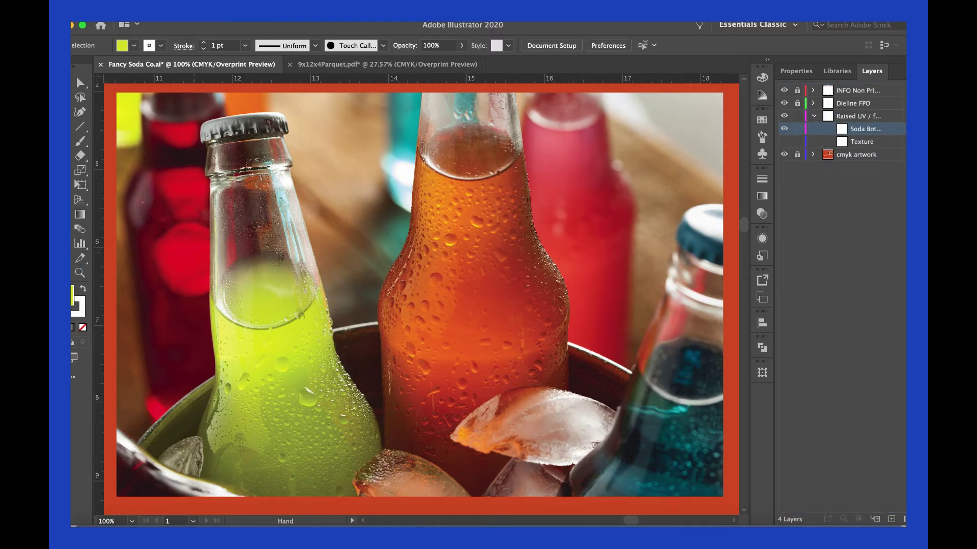
click(80, 112)
key(ctrl+equal)
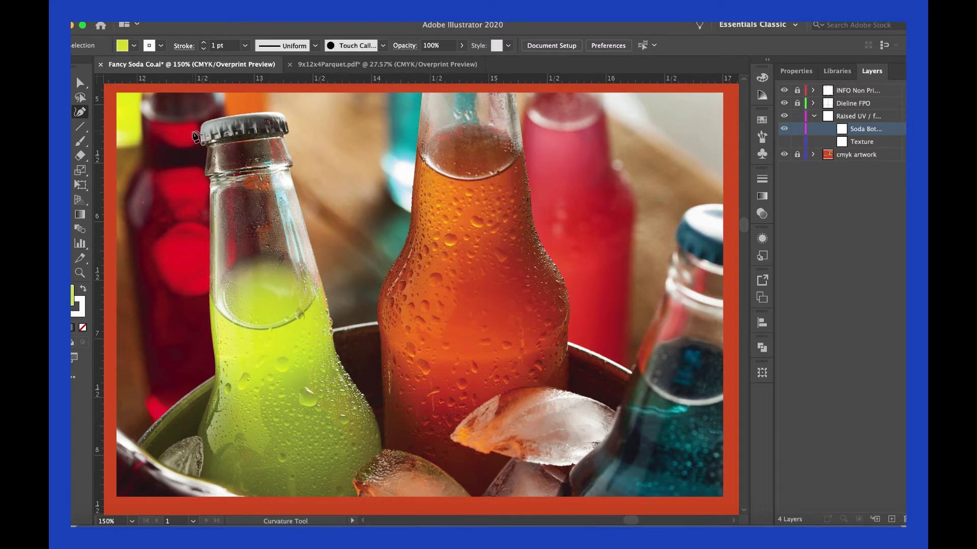
key(ctrl+equal)
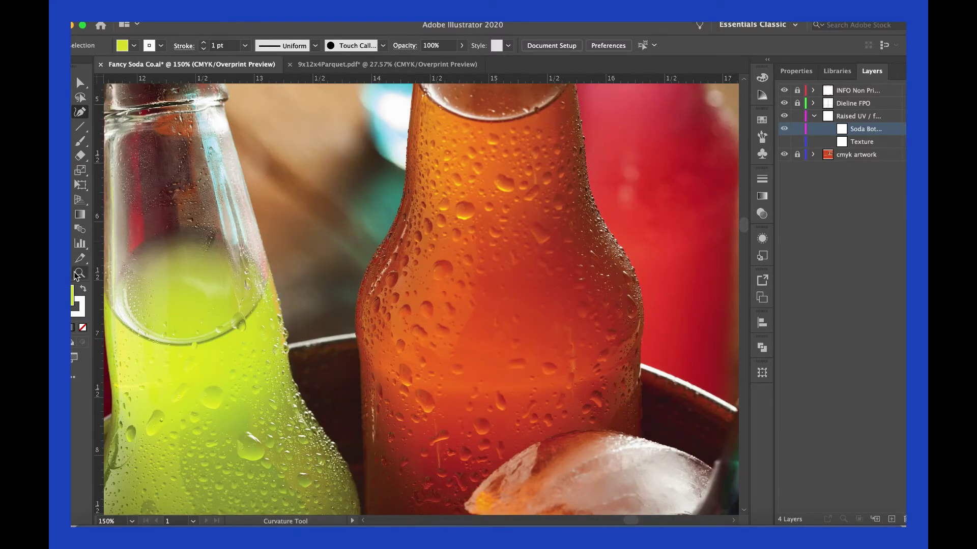
key(h)
drag(166, 229, 271, 323)
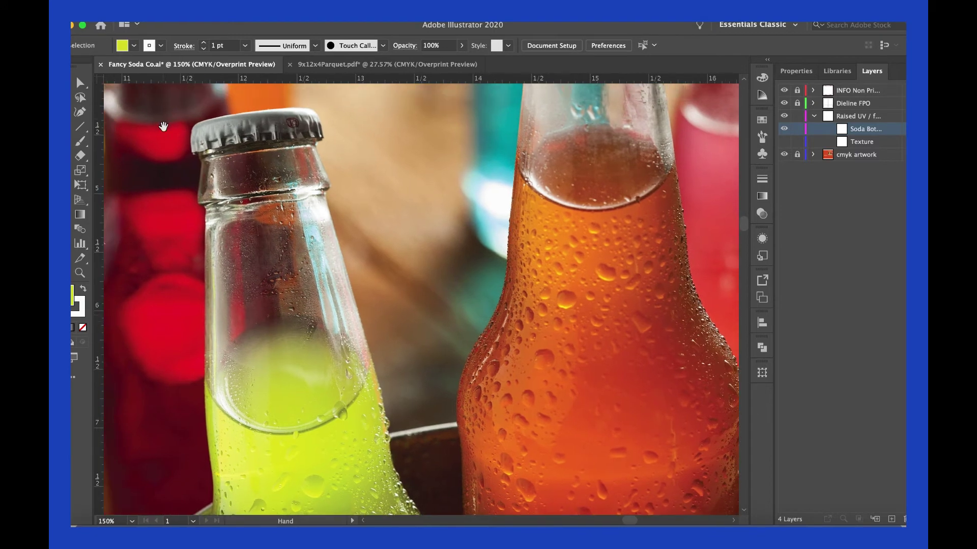
Step: Place Curvature points across the top of the green bottle's cap
click(80, 126)
click(192, 124)
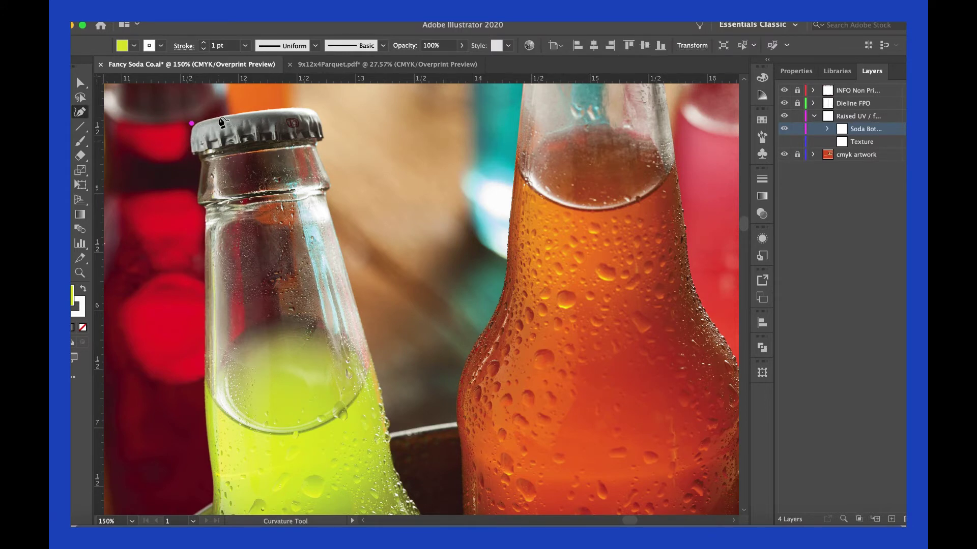
click(199, 121)
click(312, 112)
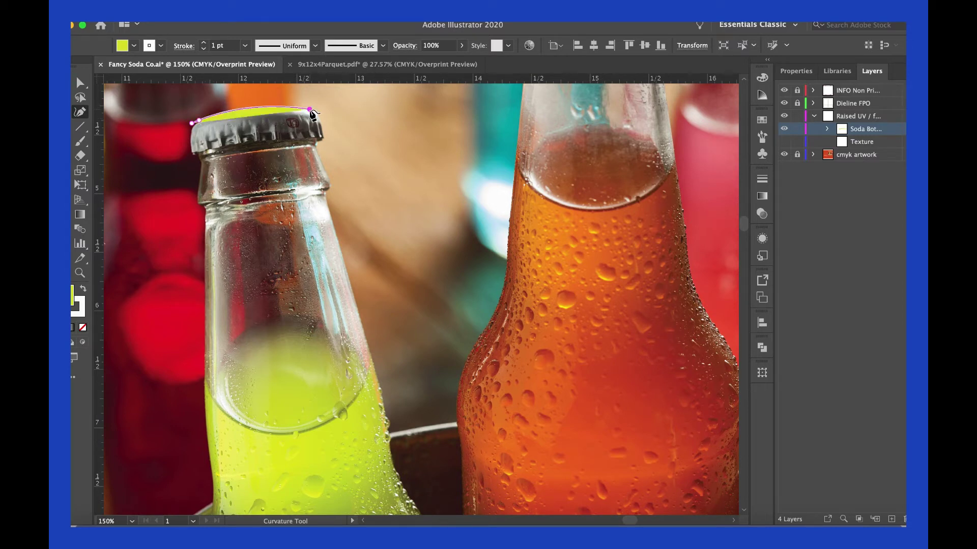
Step: Set the cap path's fill to None and fix its right-edge point
click(136, 47)
click(74, 66)
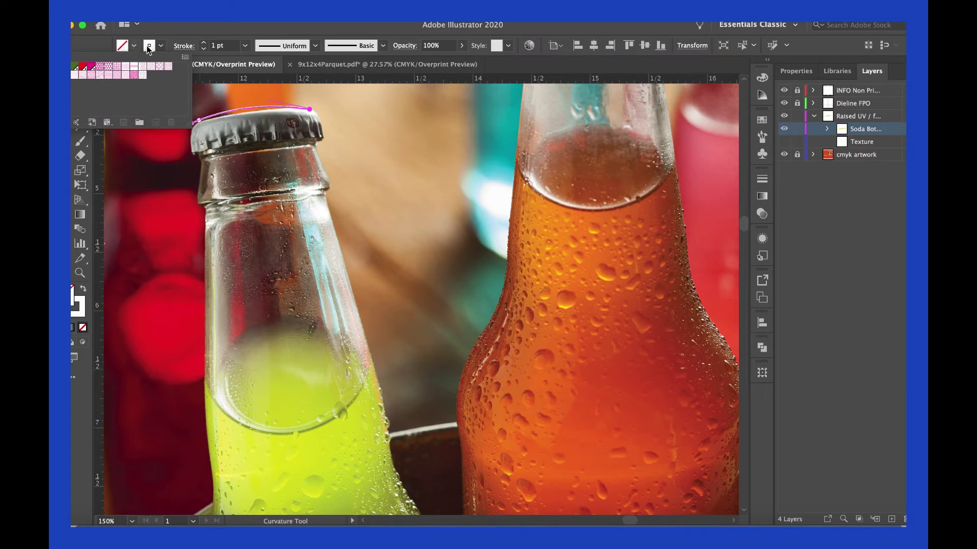
click(162, 48)
key(Escape)
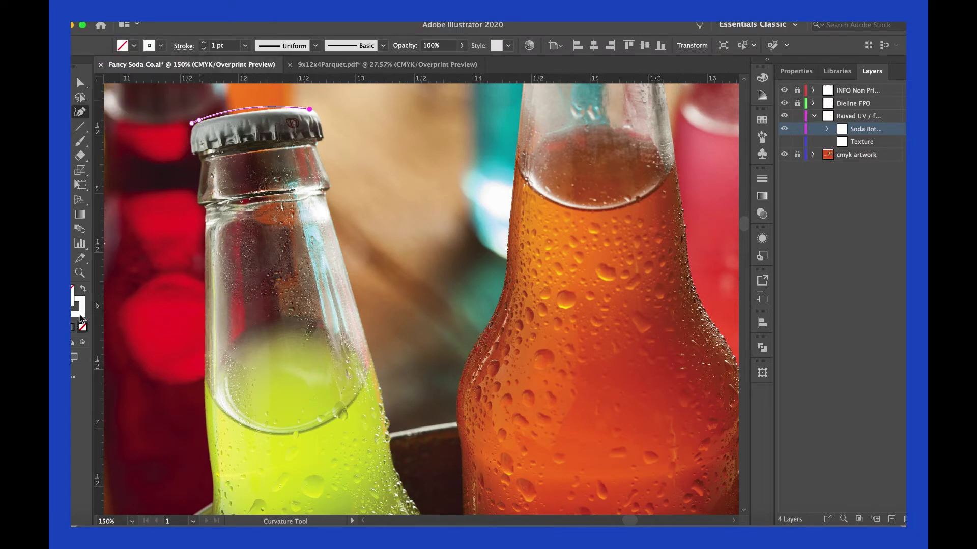
click(320, 117)
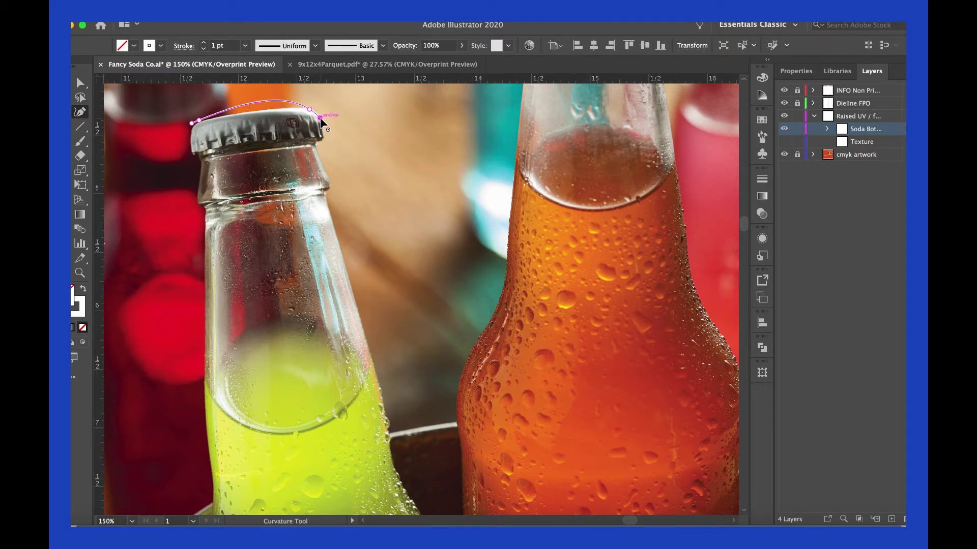
key(Escape)
key(comma)
click(134, 46)
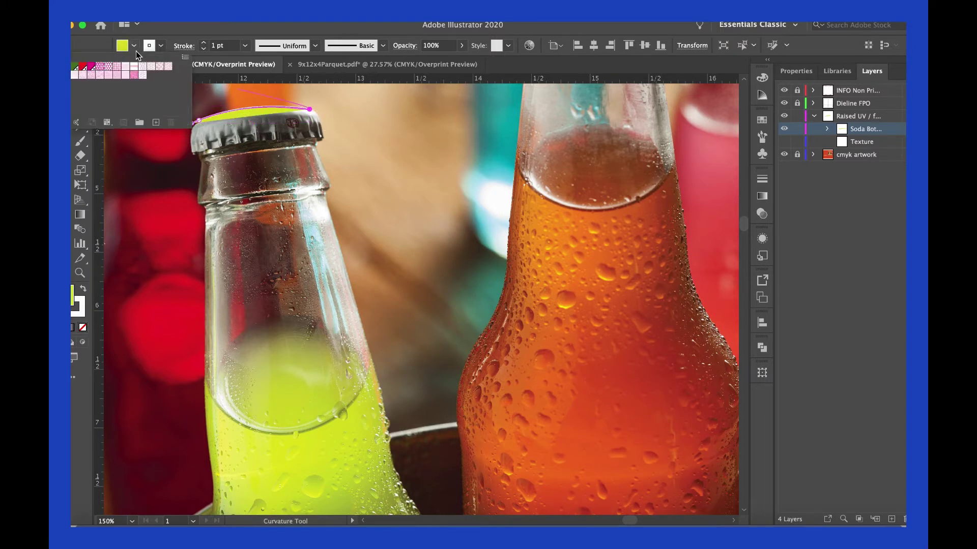
click(75, 66)
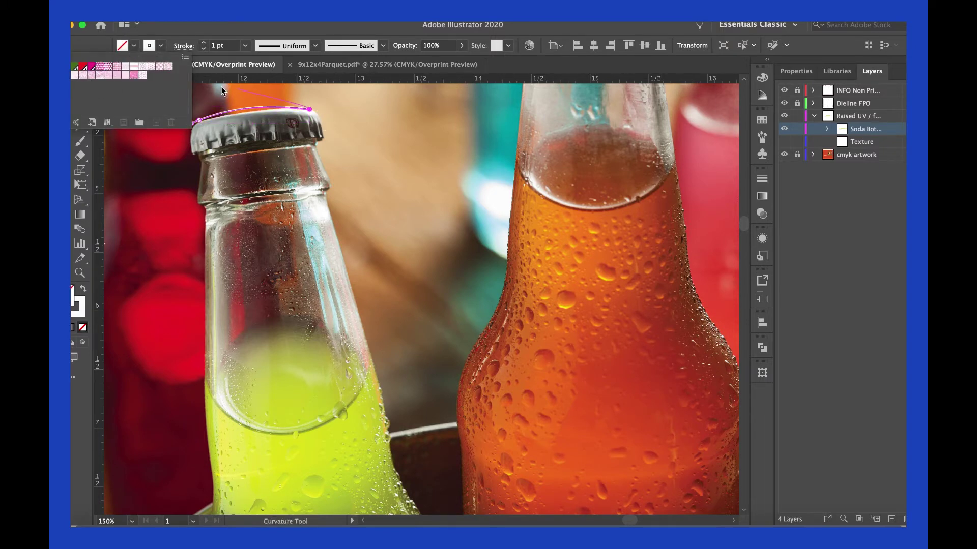
Step: Continue the path from the cap's right end down the neck's right side
click(162, 47)
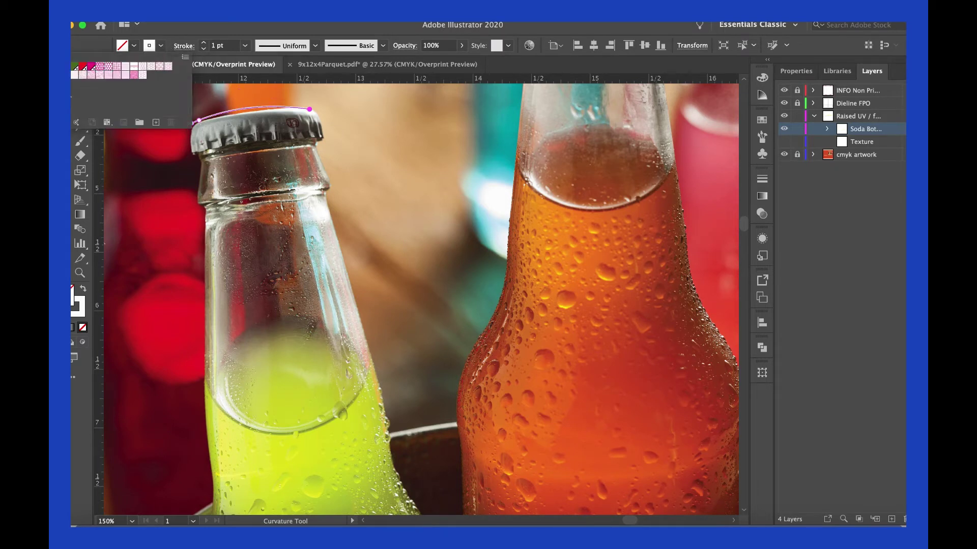
click(162, 46)
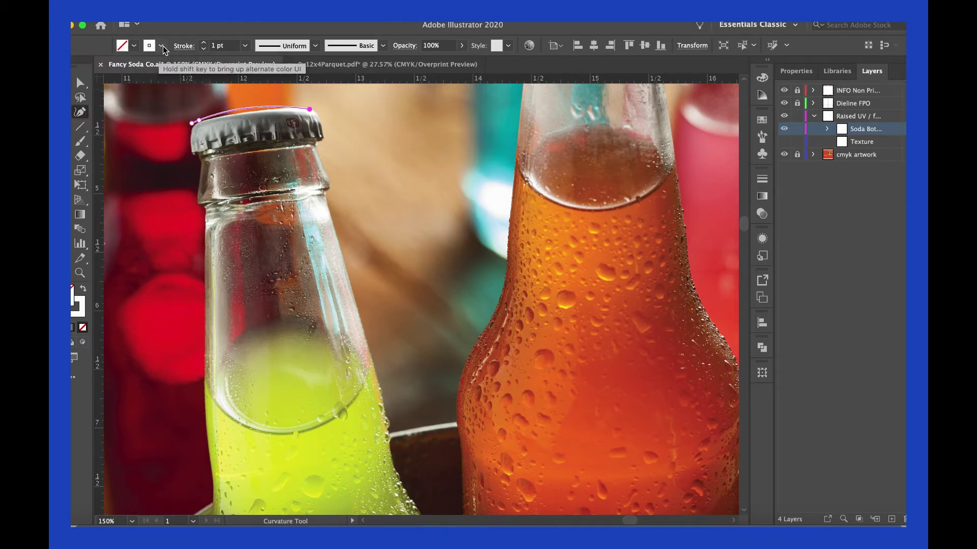
click(319, 117)
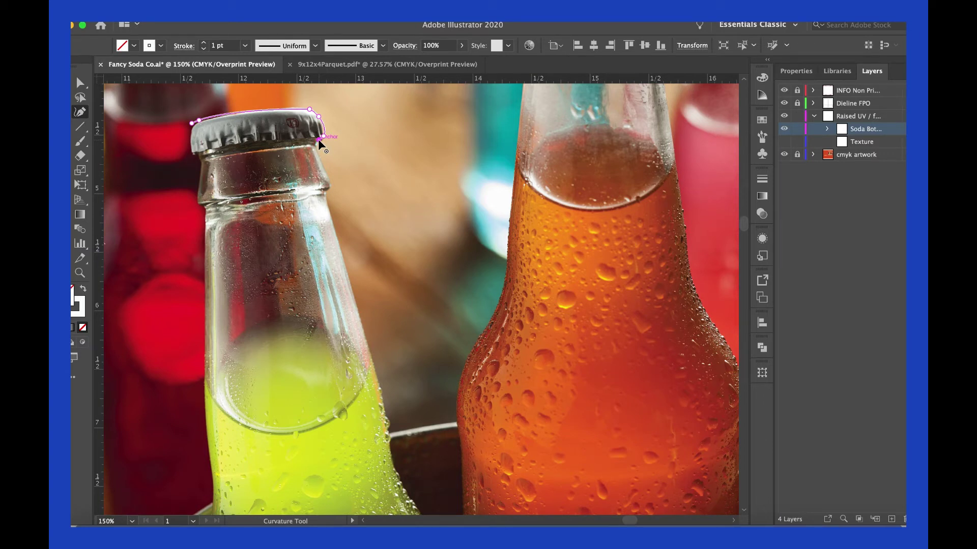
click(317, 143)
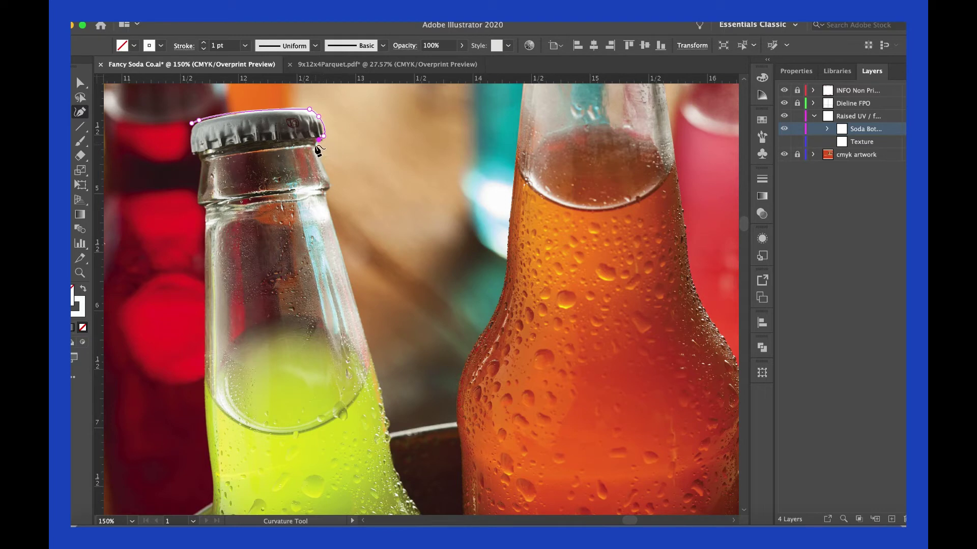
click(329, 184)
click(326, 197)
click(348, 274)
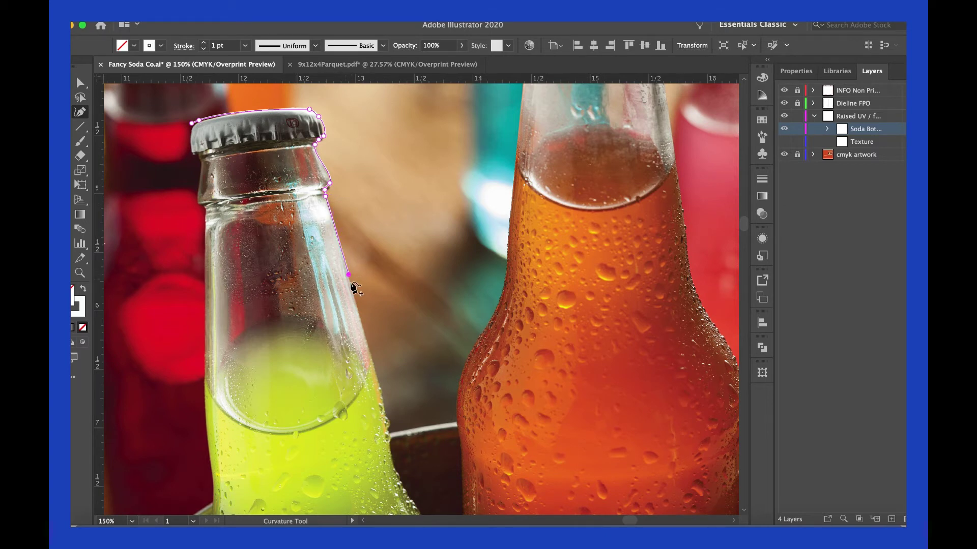
click(372, 355)
click(383, 399)
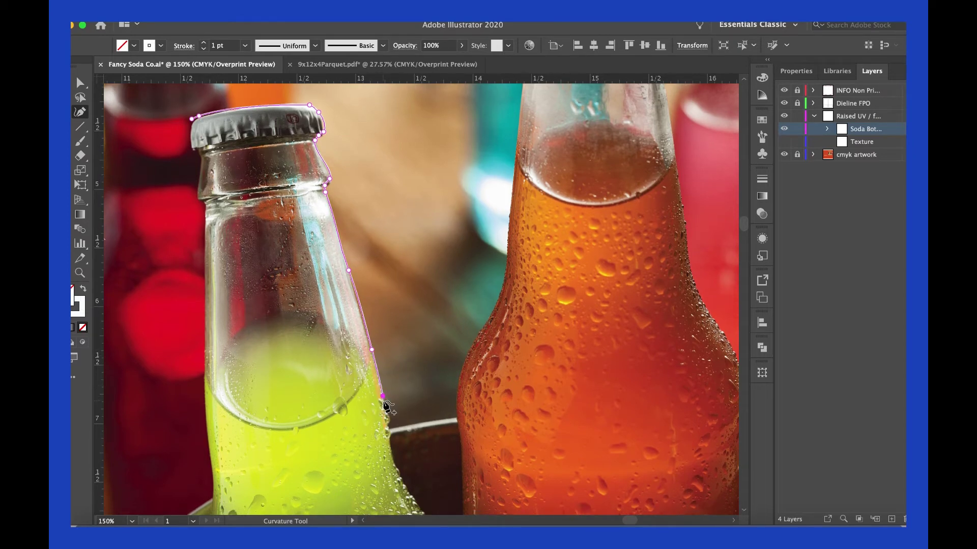
scroll(386, 409, down, 1)
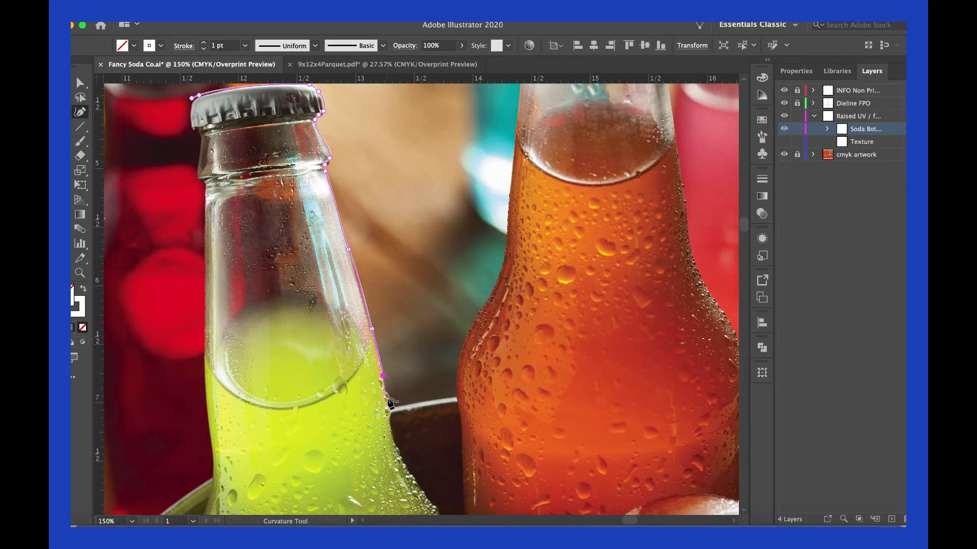
Step: Trace the bottle's lower right side and bulge down to the base near the ice
click(389, 399)
click(389, 422)
click(394, 442)
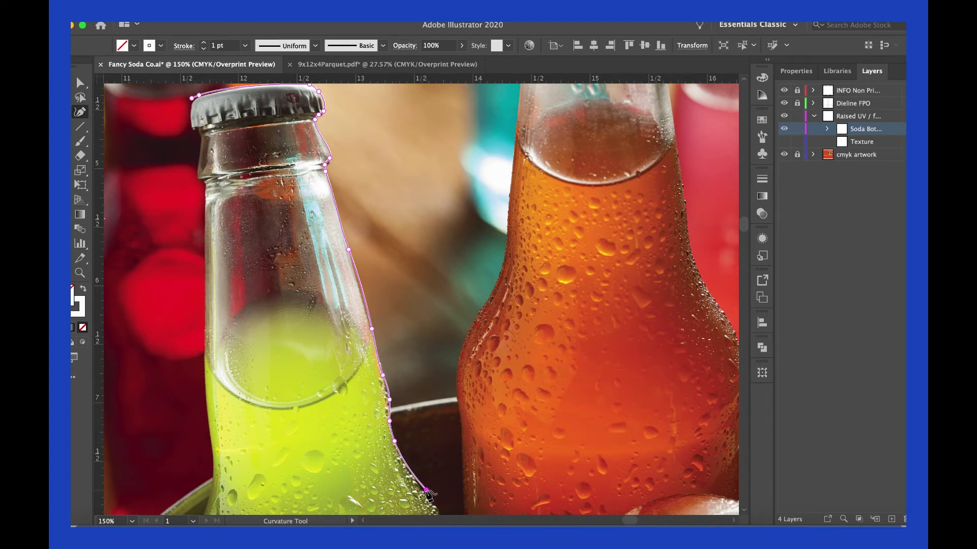
scroll(428, 496, down, 2)
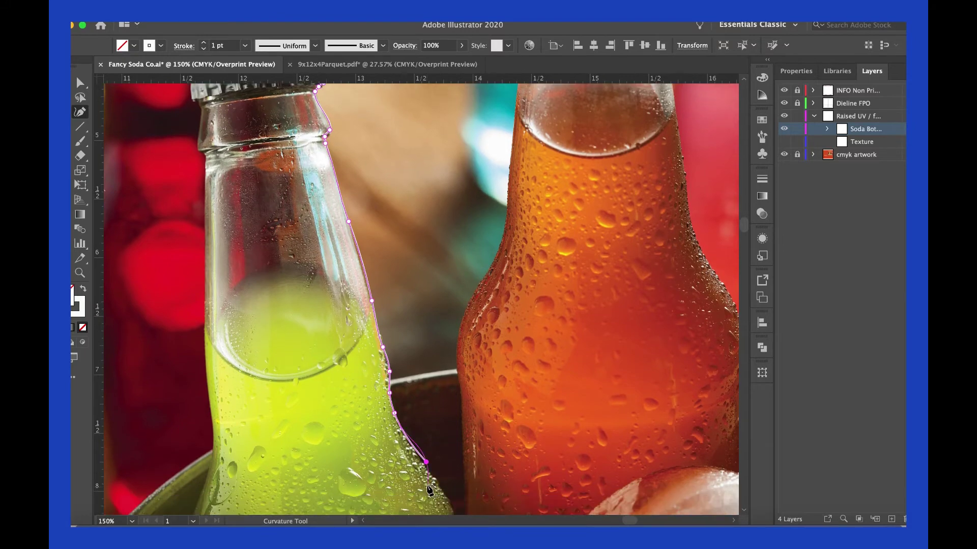
scroll(429, 489, down, 1)
scroll(431, 473, down, 1)
scroll(435, 445, down, 1)
scroll(432, 445, down, 1)
scroll(436, 433, down, 1)
scroll(440, 432, down, 1)
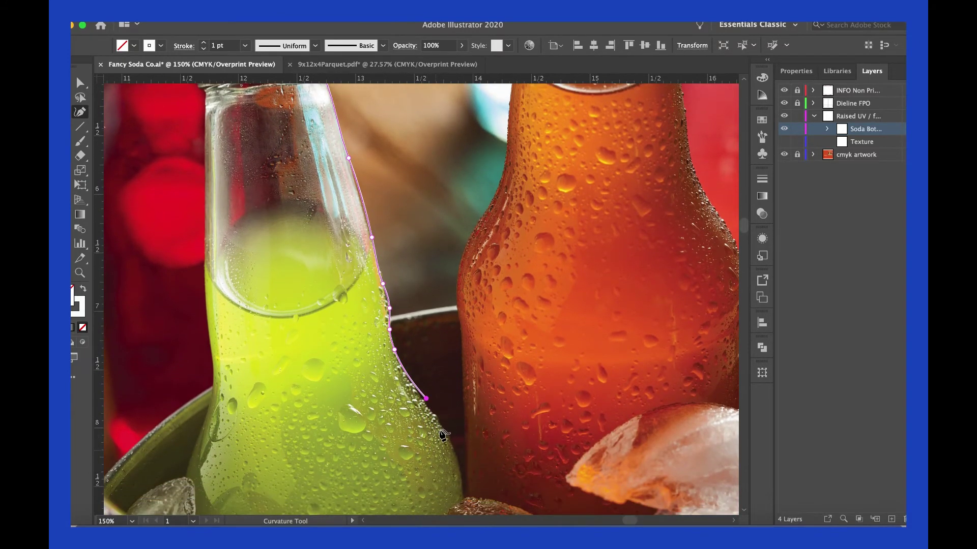
scroll(441, 435, down, 1)
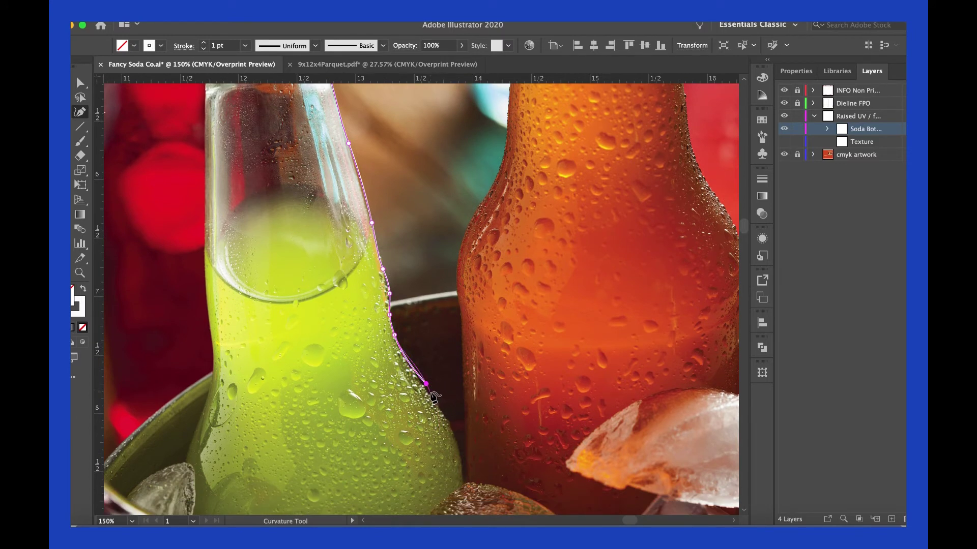
click(430, 393)
click(450, 422)
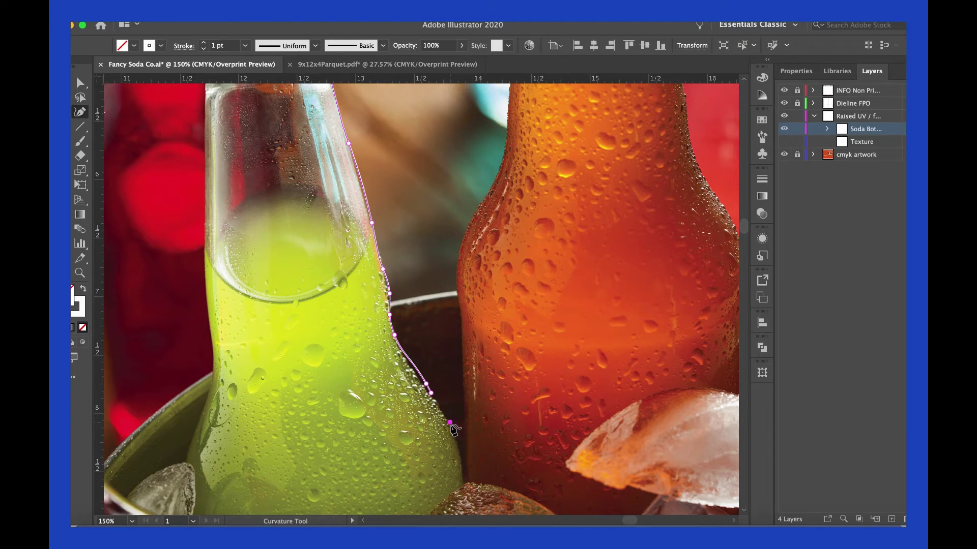
click(460, 462)
click(462, 479)
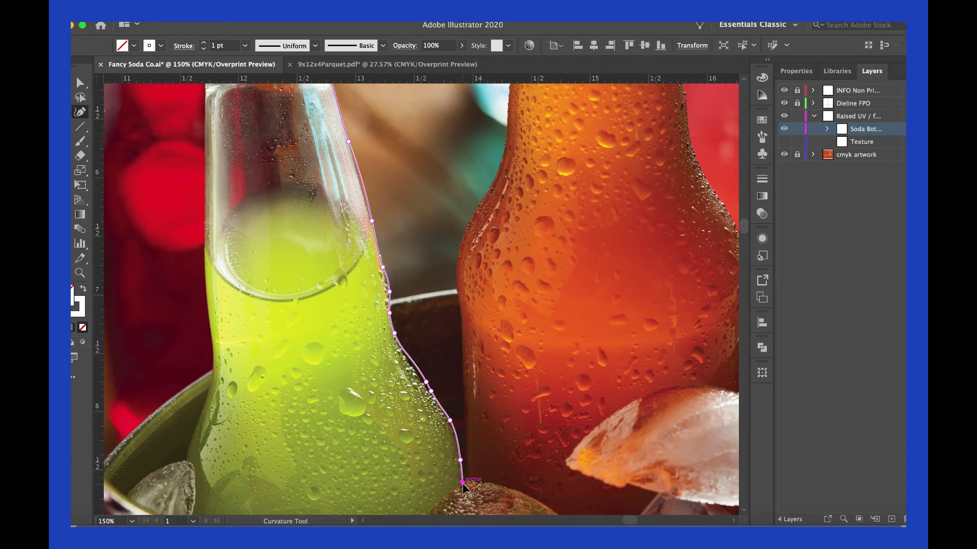
scroll(465, 486, down, 3)
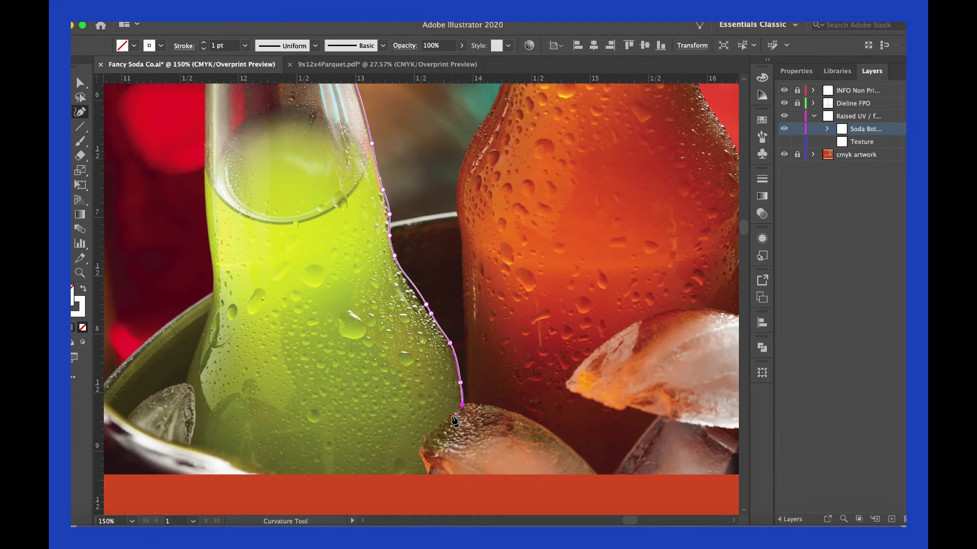
Step: Trace the outline past the ice cube and across the bottle's base to its left corner
click(447, 417)
click(425, 436)
click(419, 451)
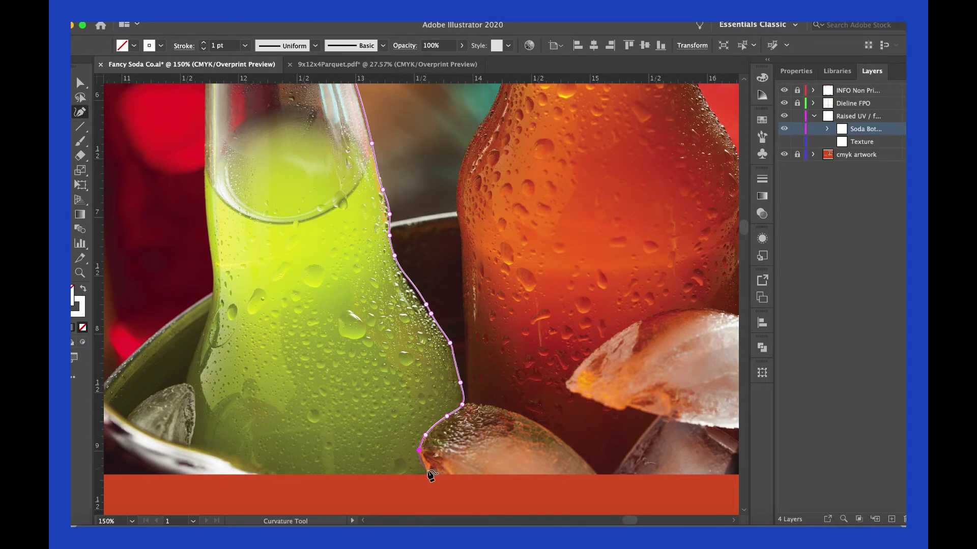
click(429, 475)
click(260, 475)
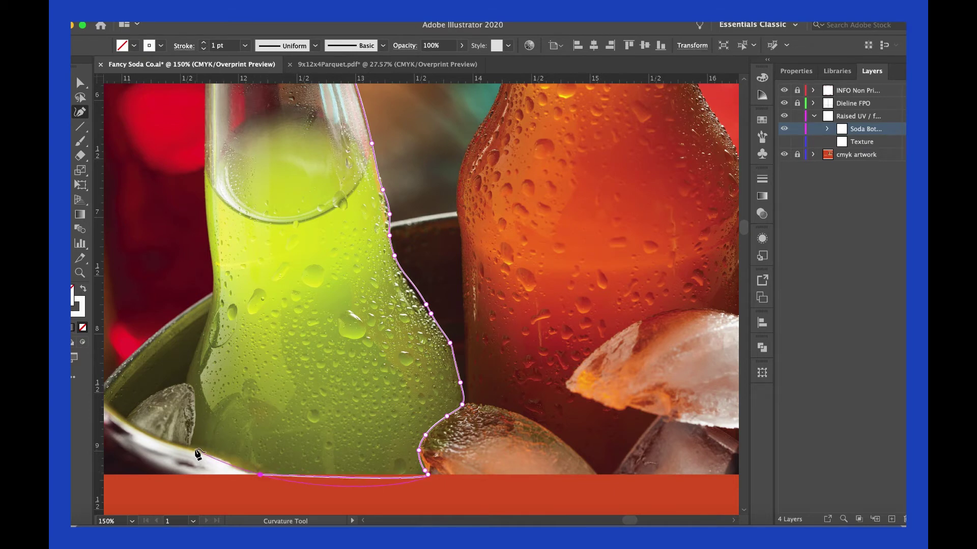
click(229, 463)
click(190, 450)
Step: Carry the outline up the bottle's left edge and neck to just below the cap
click(195, 426)
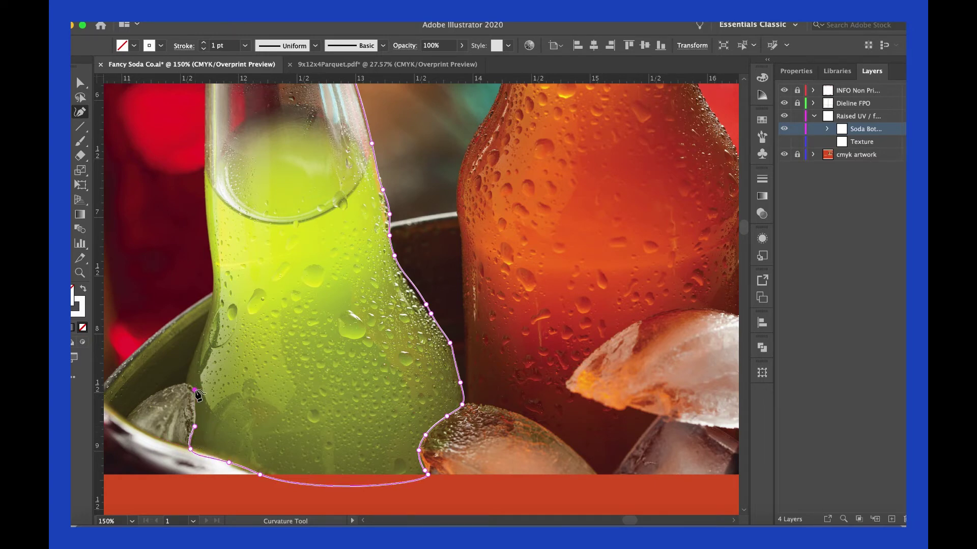
click(193, 389)
click(184, 381)
click(211, 300)
click(212, 285)
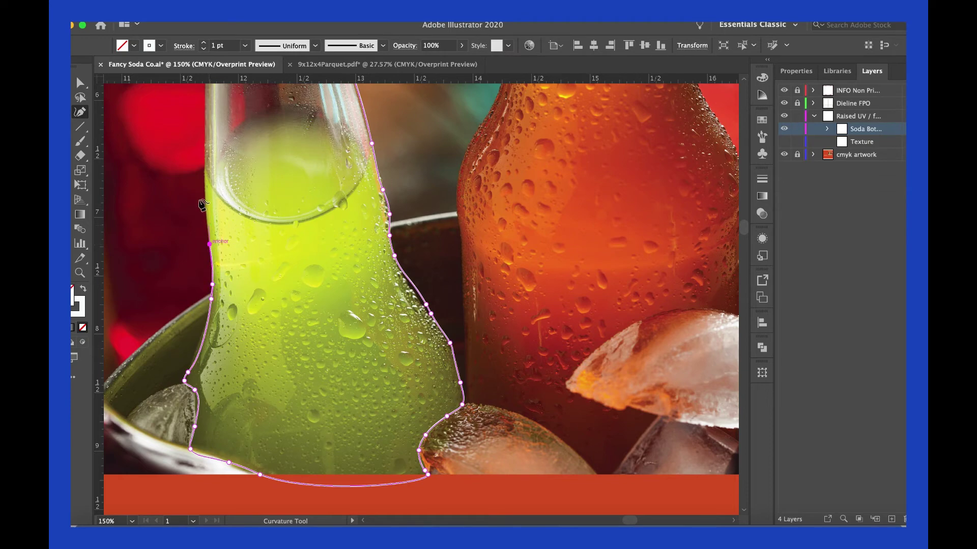
click(206, 183)
scroll(207, 186, down, 1)
scroll(207, 186, up, 2)
scroll(208, 198, up, 2)
scroll(208, 222, up, 1)
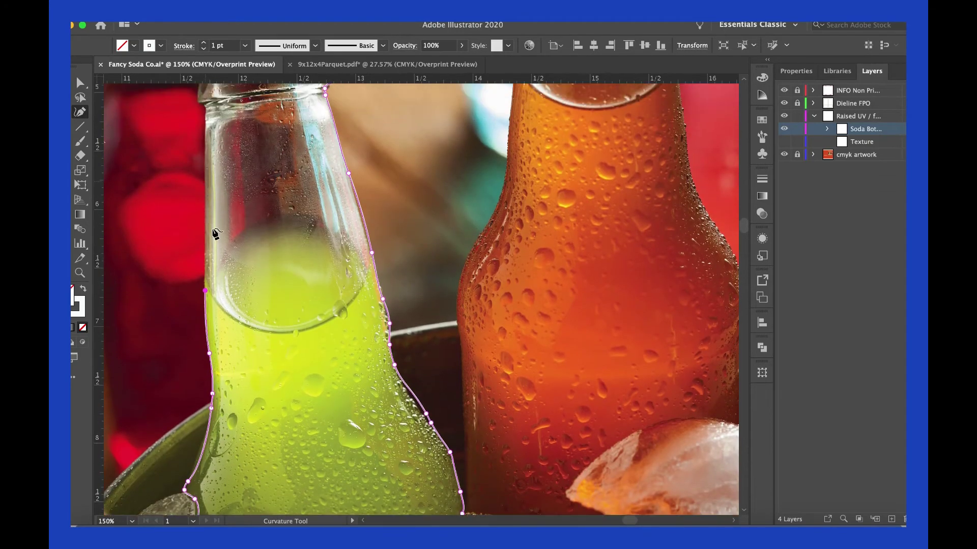
click(205, 109)
click(198, 101)
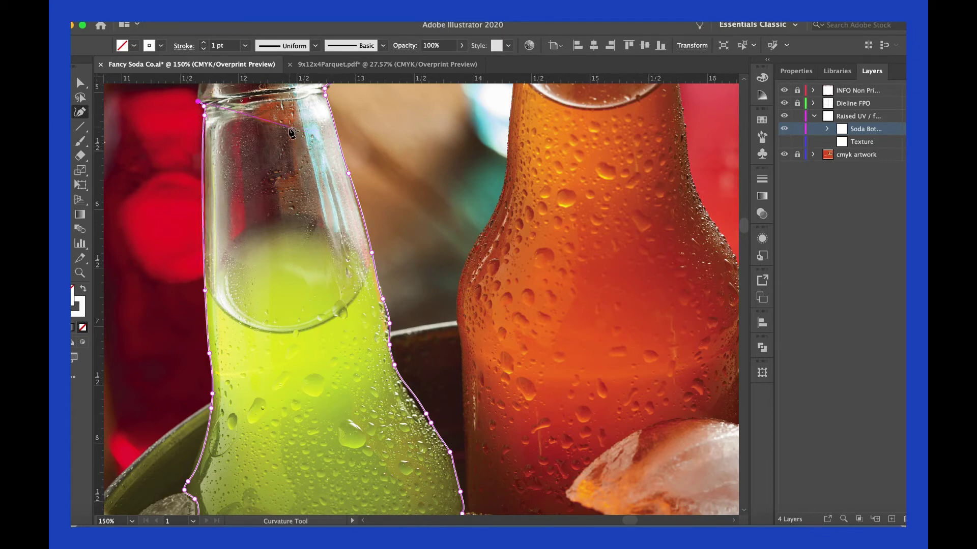
scroll(336, 145, down, 4)
scroll(306, 137, up, 2)
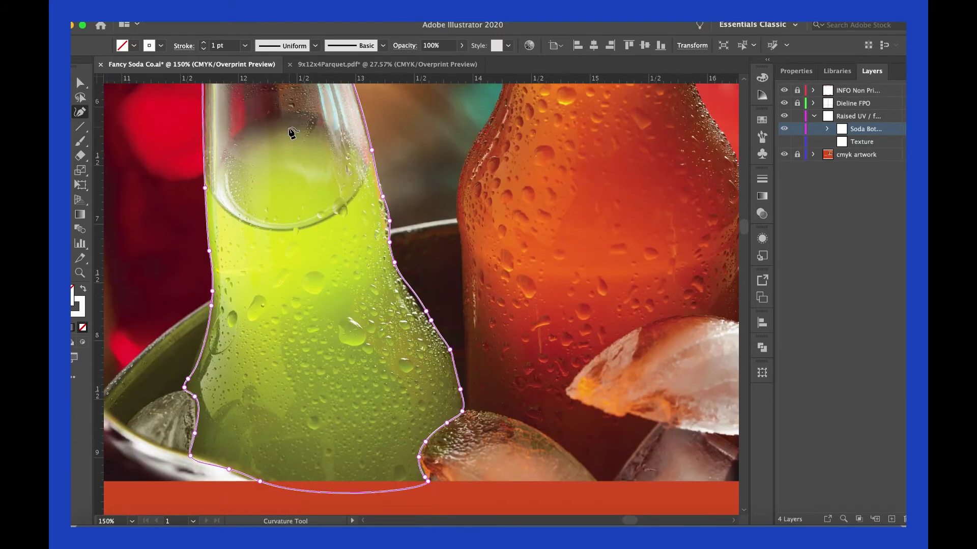
scroll(275, 146, up, 4)
scroll(237, 152, up, 1)
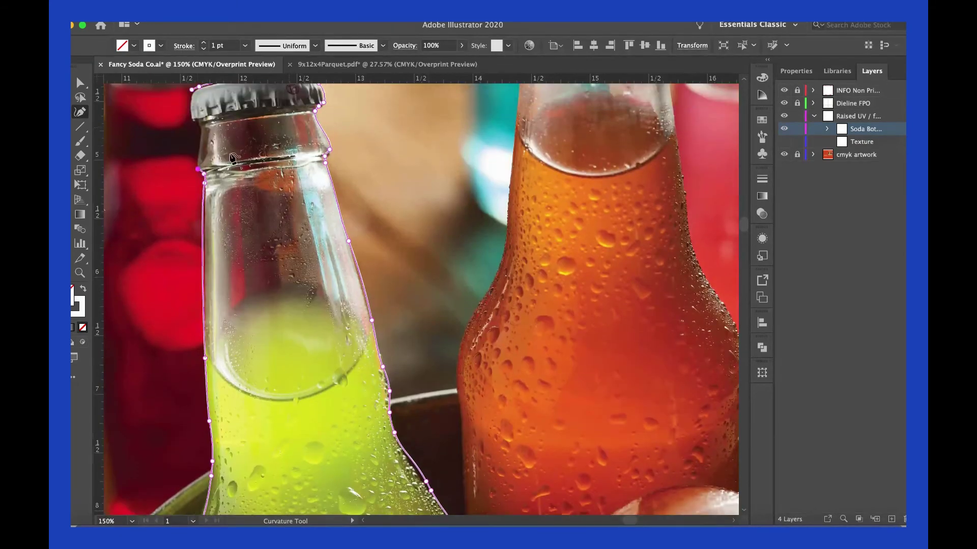
click(200, 149)
click(197, 120)
Step: Close the bottle outline and zoom back in on the traced bottle
click(192, 90)
key(v)
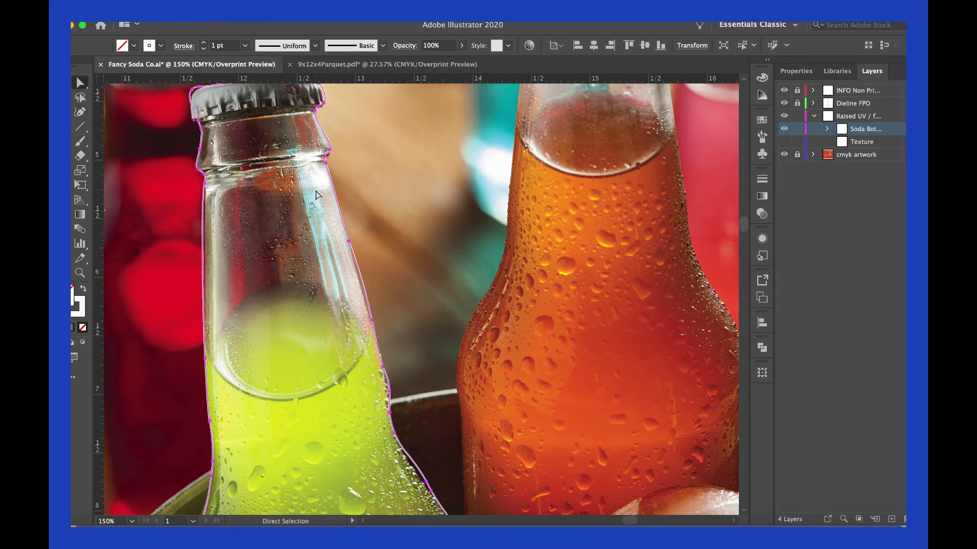
key(ctrl+minus)
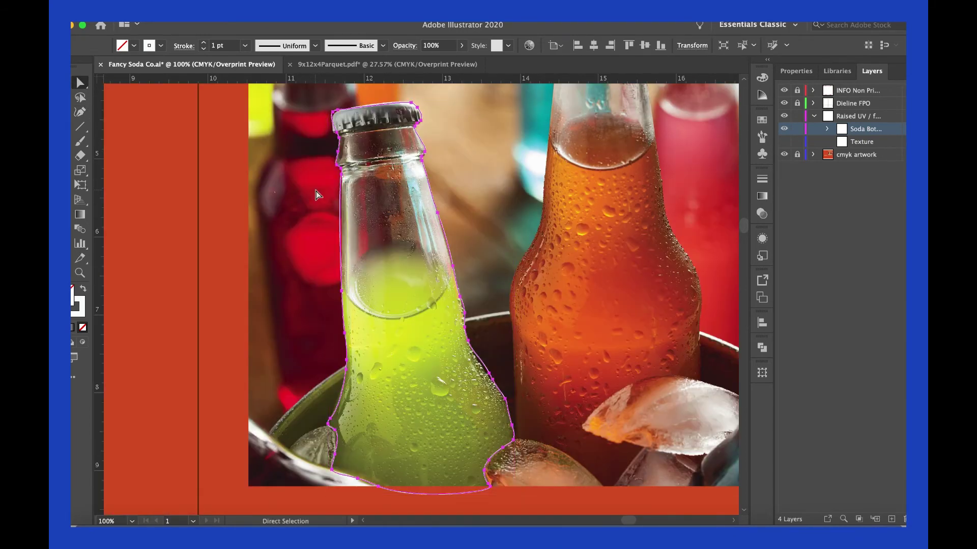
key(ctrl+equal)
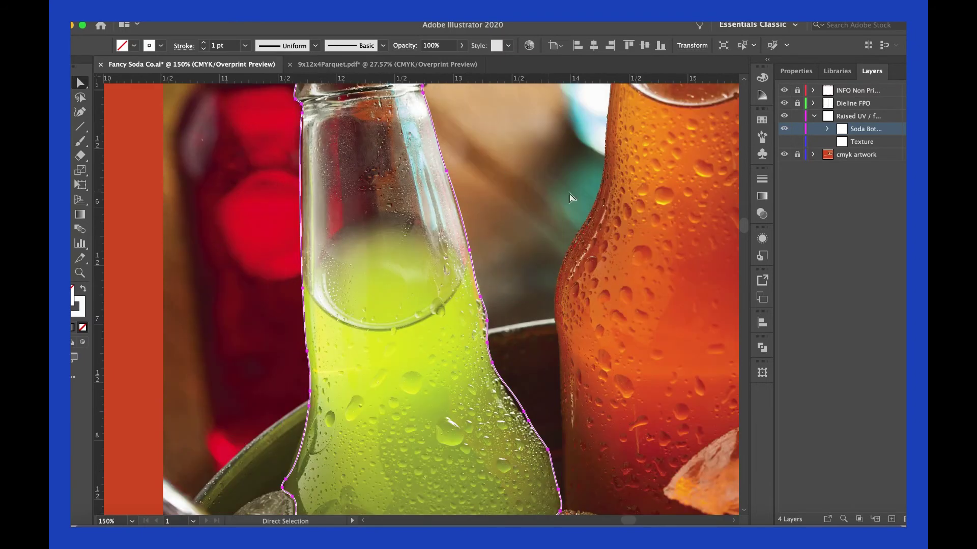
scroll(740, 225, up, 8)
scroll(740, 225, down, 5)
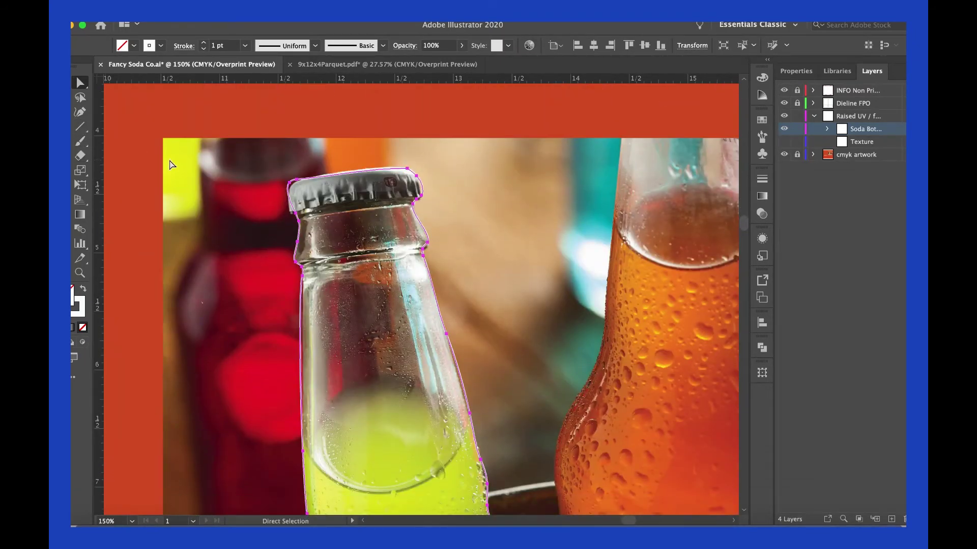
key(v)
key(a)
key(ctrl+equal)
key(ctrl+equal)
Step: Add points on the cap outline and pull the lower-left point onto the cap edge
drag(264, 155, 305, 272)
drag(324, 152, 346, 369)
drag(329, 197, 353, 278)
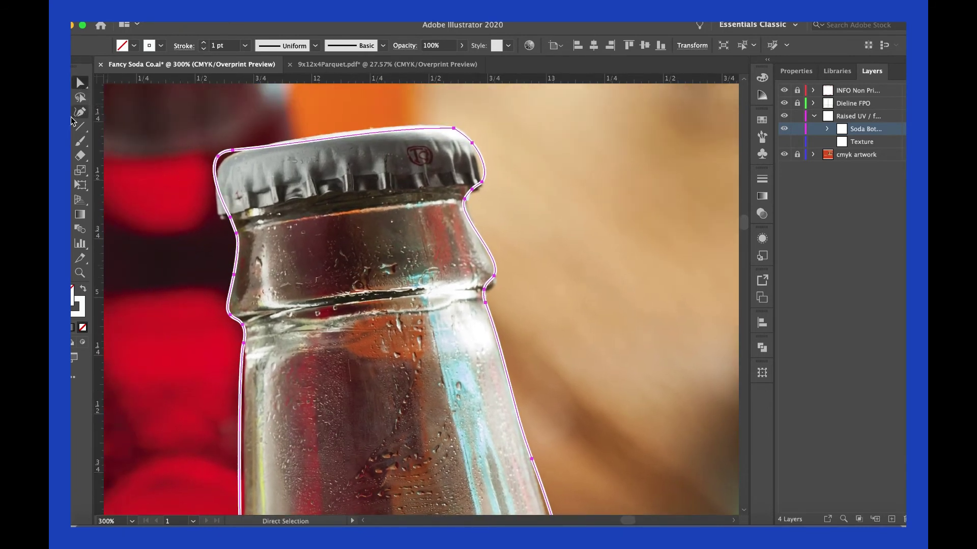
drag(79, 112, 130, 124)
click(217, 192)
click(83, 95)
drag(225, 195, 225, 227)
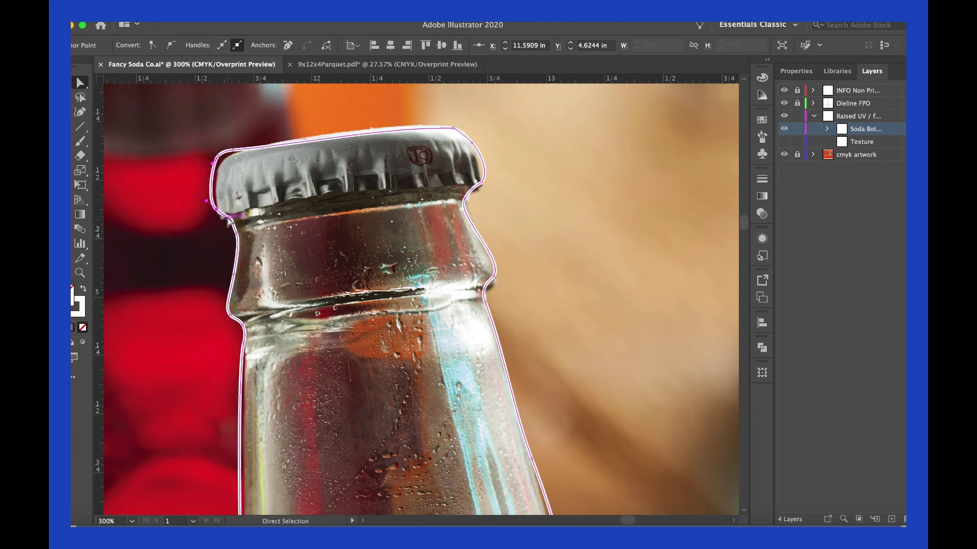
key(v)
key(a)
drag(218, 154, 219, 168)
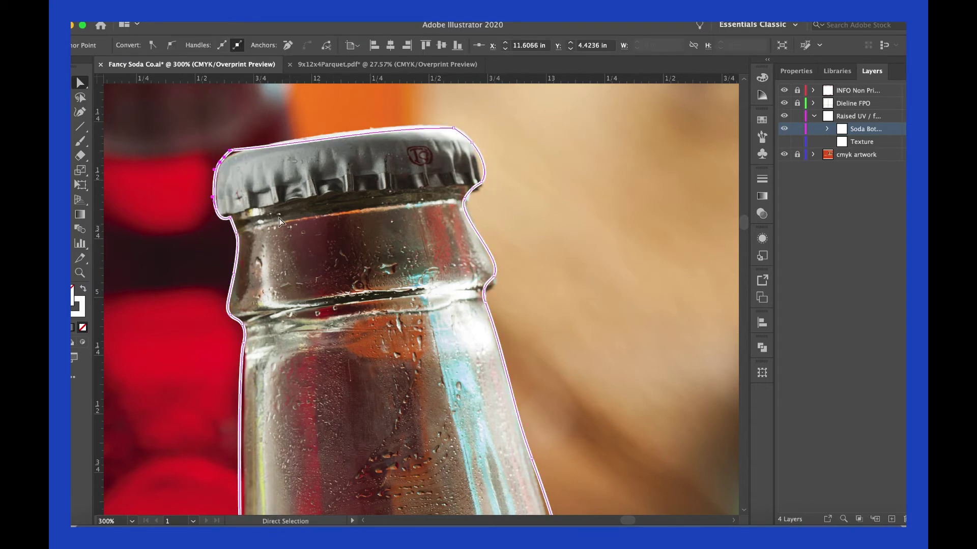
mouse_move(746, 217)
mouse_down()
mouse_move(746, 239)
mouse_move(749, 225)
mouse_up()
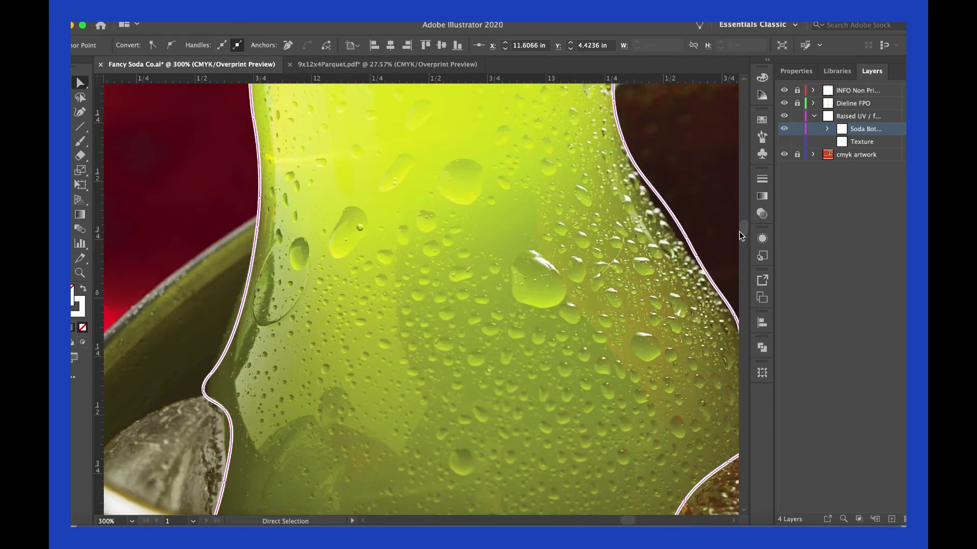
Step: Nudge the left edge inward and delete two sharp anchors beside the ice
click(81, 111)
key(a)
drag(244, 302, 241, 303)
click(206, 393)
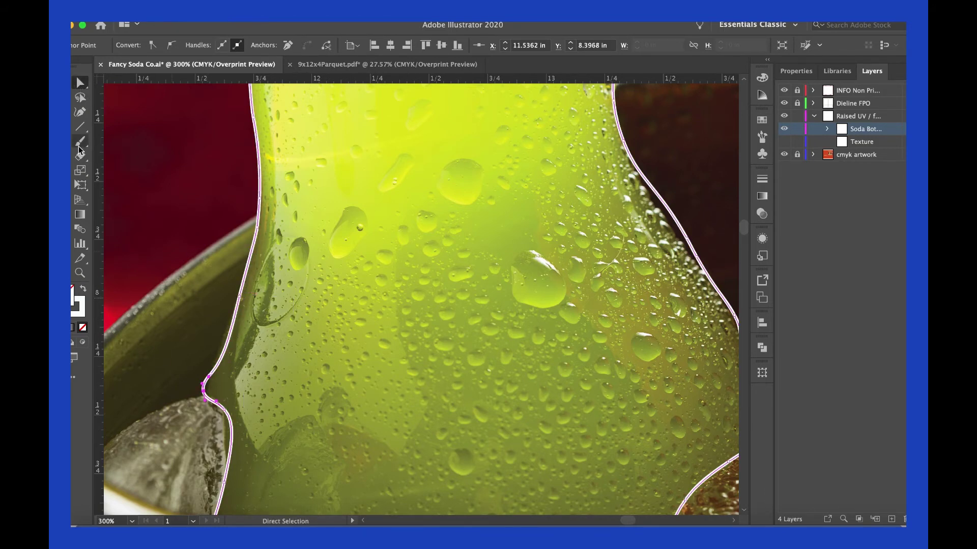
drag(81, 111, 131, 140)
click(205, 390)
click(210, 375)
Step: Reshape the left edge segment to follow the glass and shift the anchor near the ice leftward
key(v)
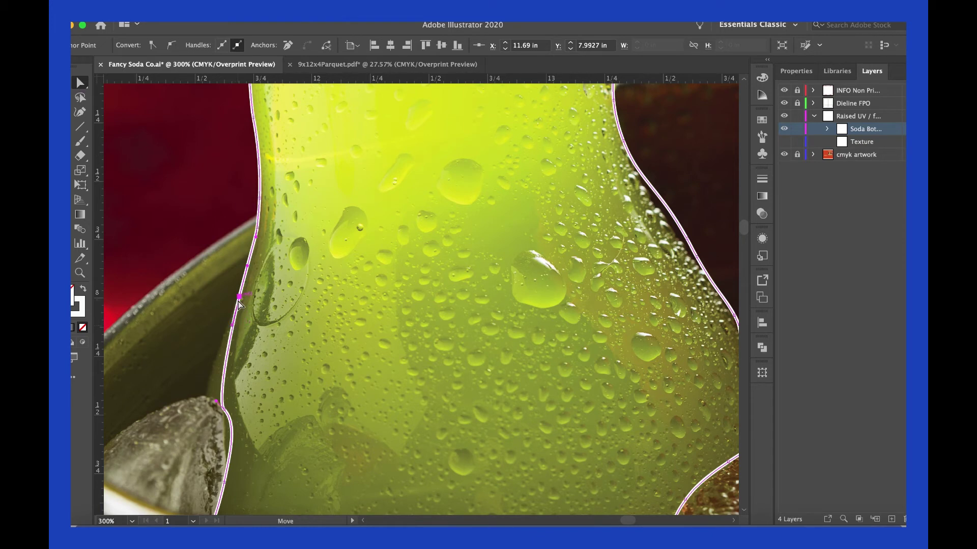
drag(236, 308, 234, 308)
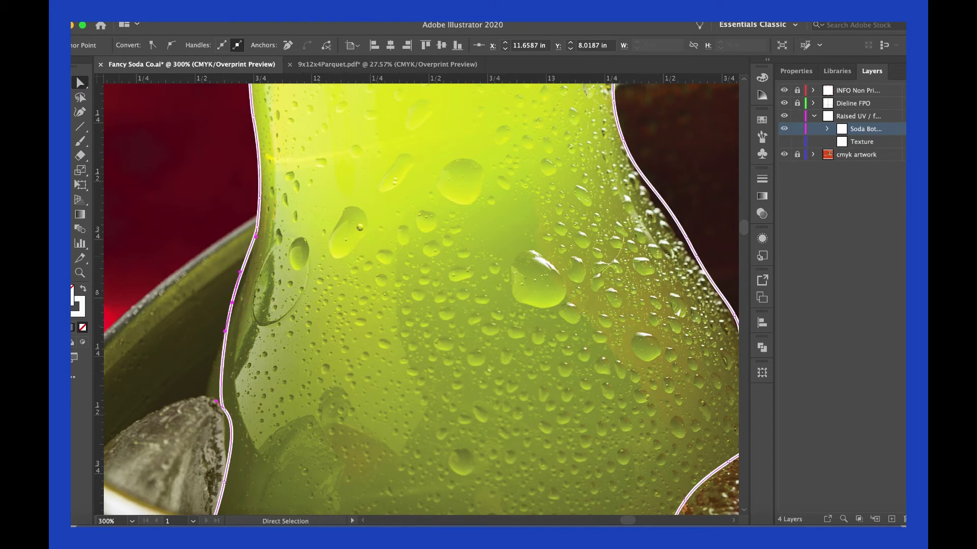
drag(80, 111, 115, 125)
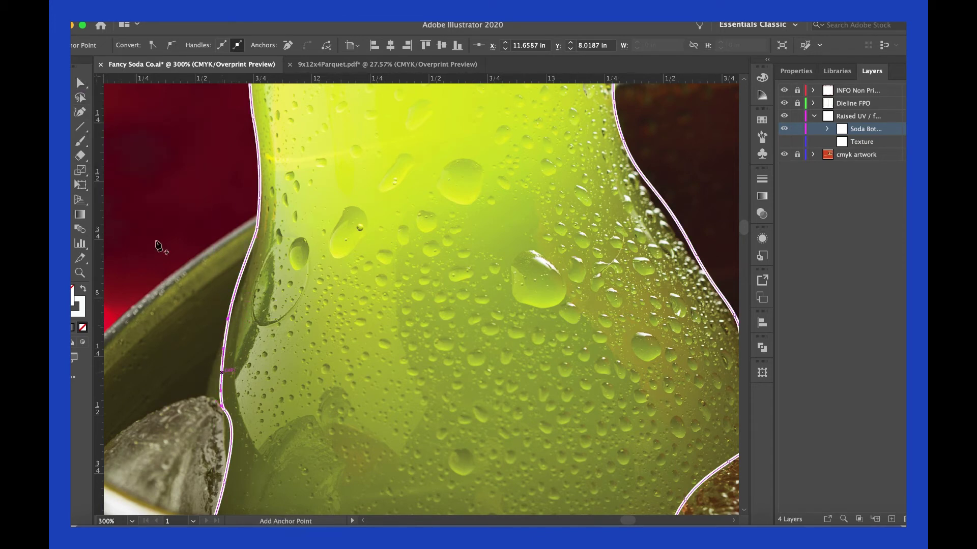
key(a)
drag(222, 373, 208, 381)
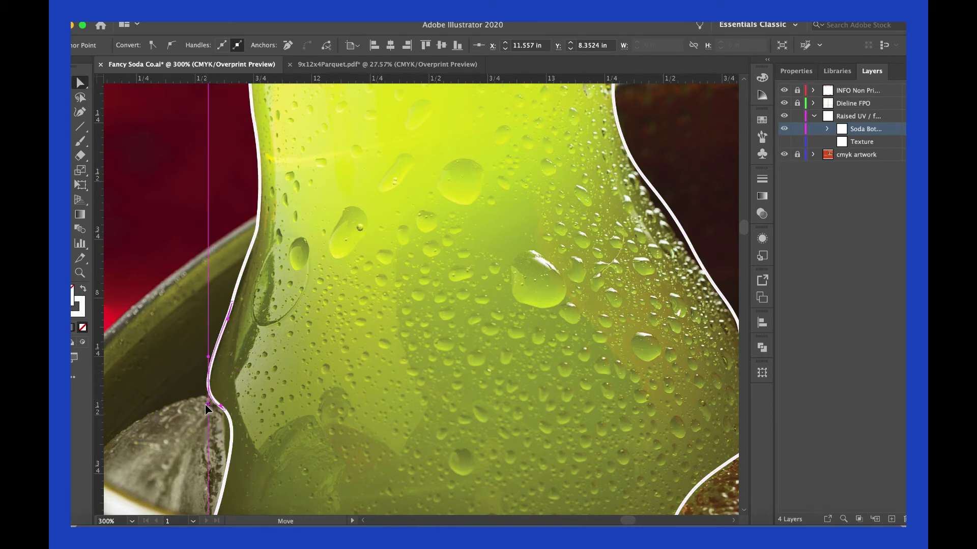
click(210, 388)
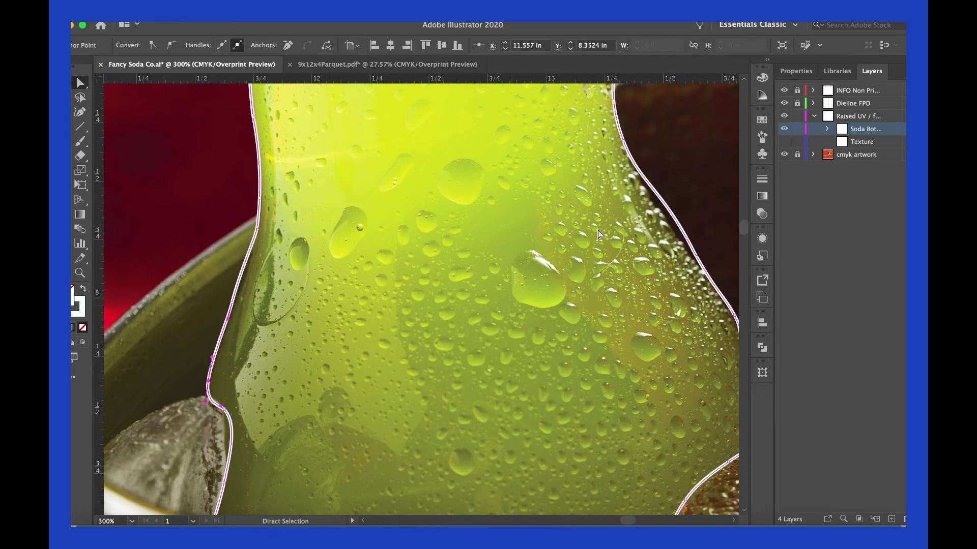
drag(745, 232, 745, 236)
scroll(744, 232, up, 5)
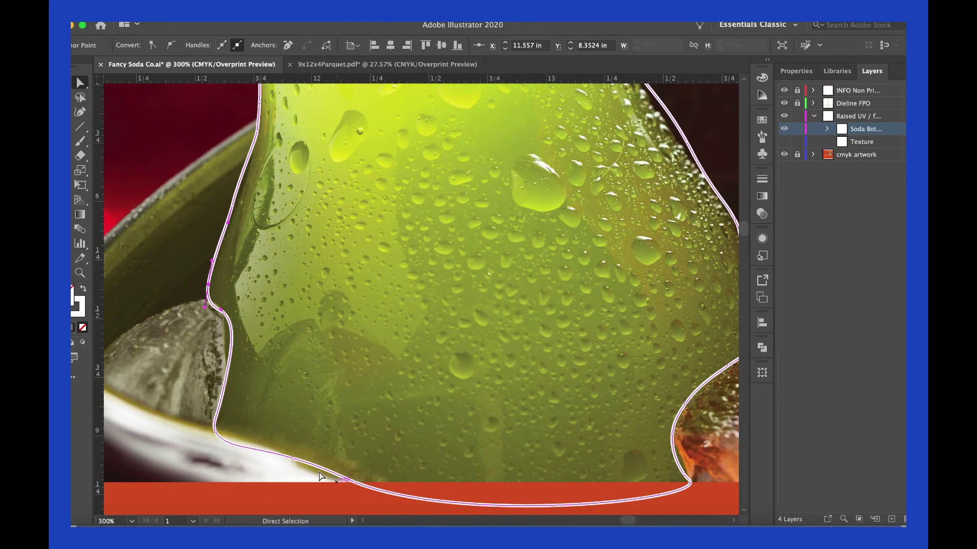
Step: Add an anchor on the bottom curve and raise it to flatten the base
key(plus)
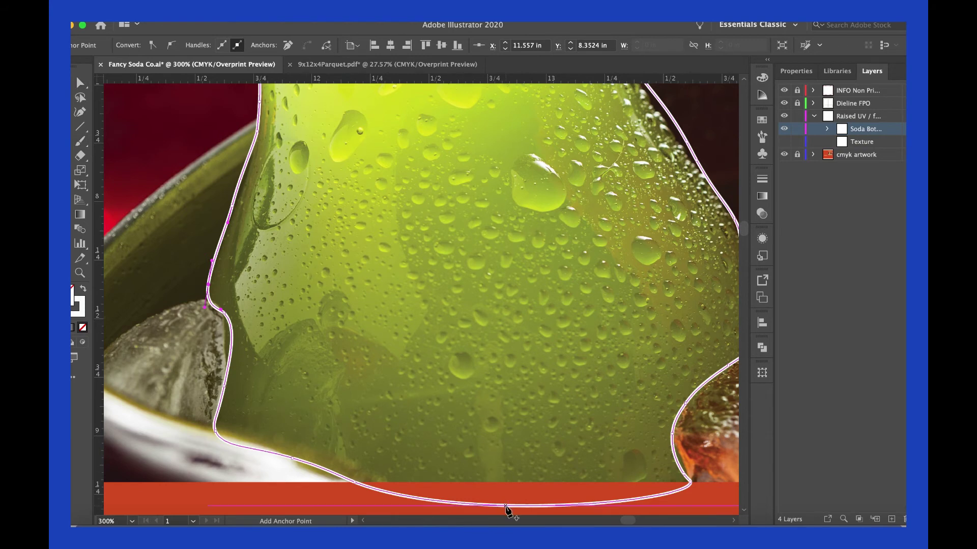
click(507, 506)
key(a)
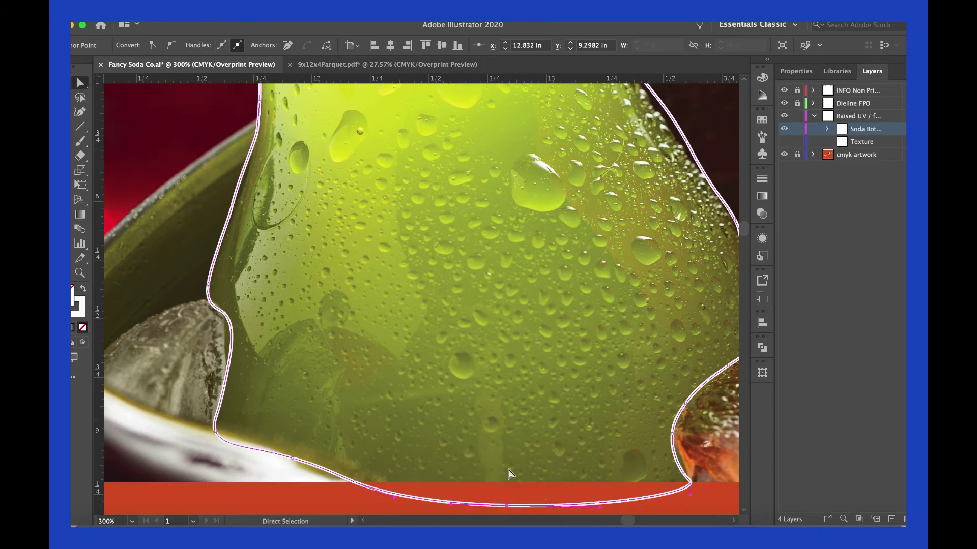
click(510, 509)
drag(509, 509, 507, 483)
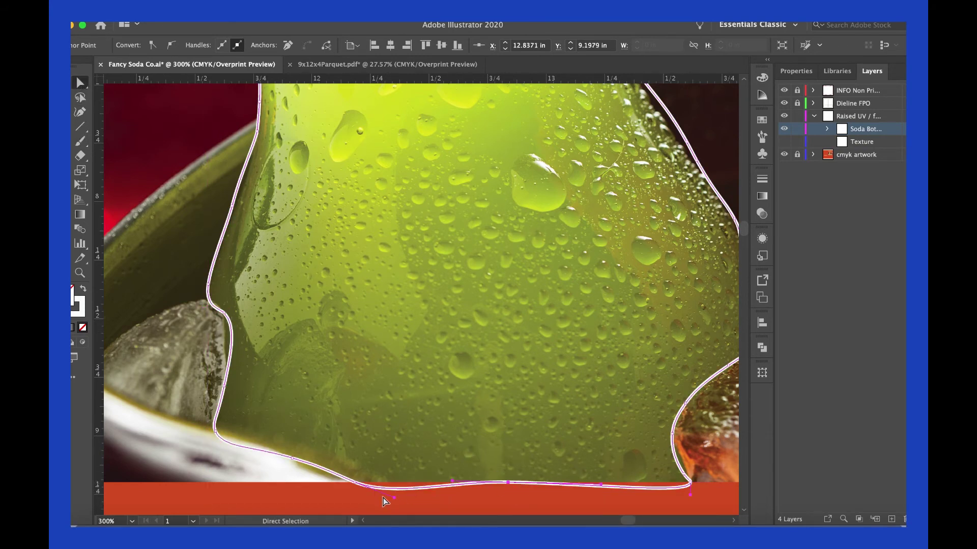
drag(393, 497, 395, 496)
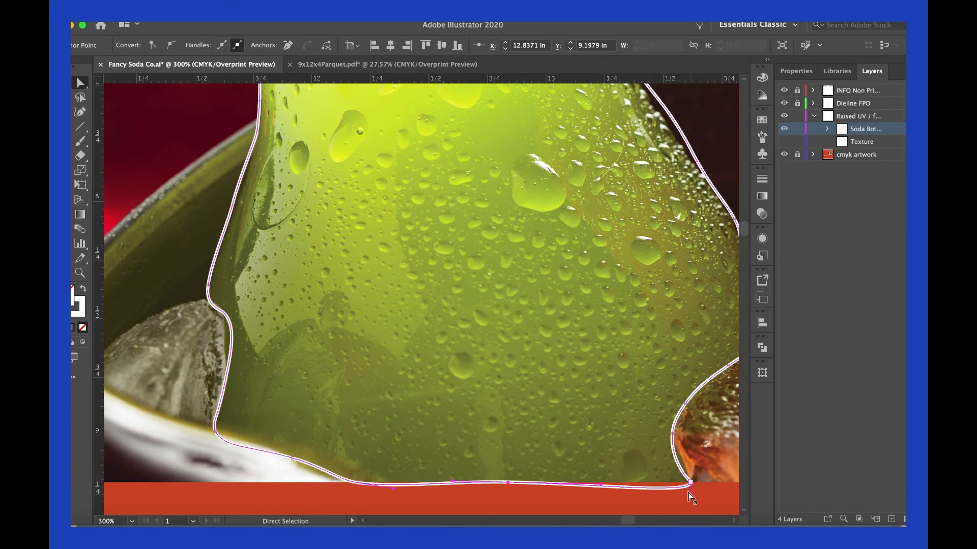
Step: Add an anchor near the base's right corner, zoom out and select the whole outline
key(plus)
click(681, 487)
key(q)
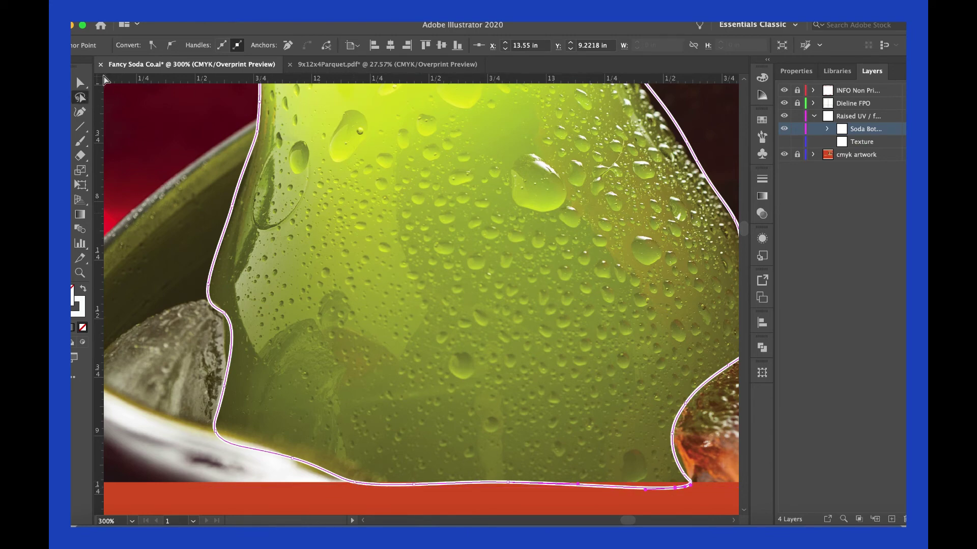
click(86, 81)
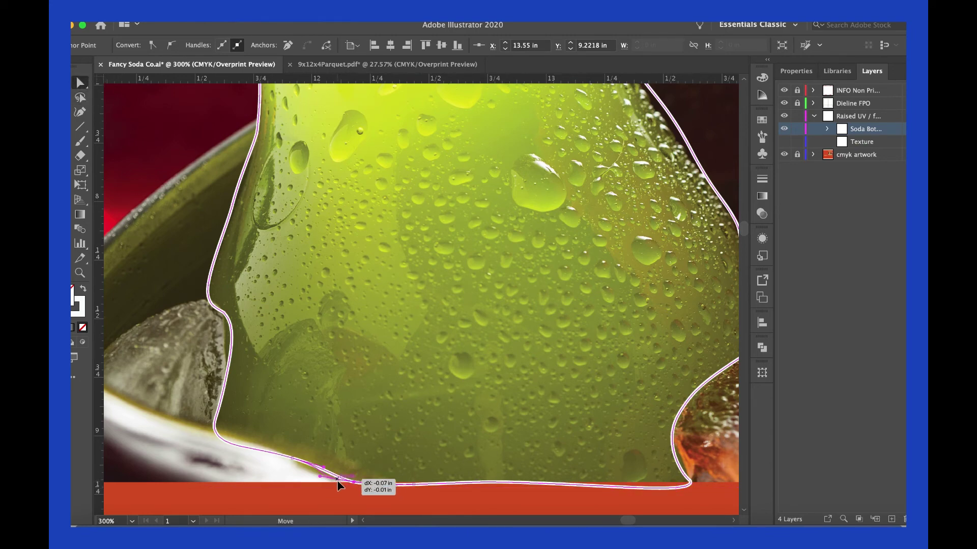
key(ctrl+minus)
drag(746, 230, 746, 226)
key(plus)
scroll(389, 246, down, 4)
key(a)
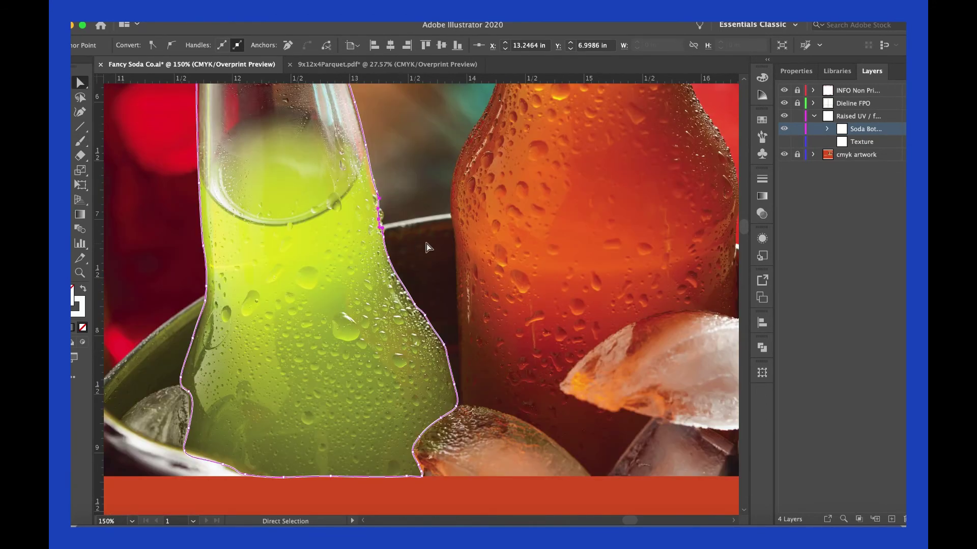
key(v)
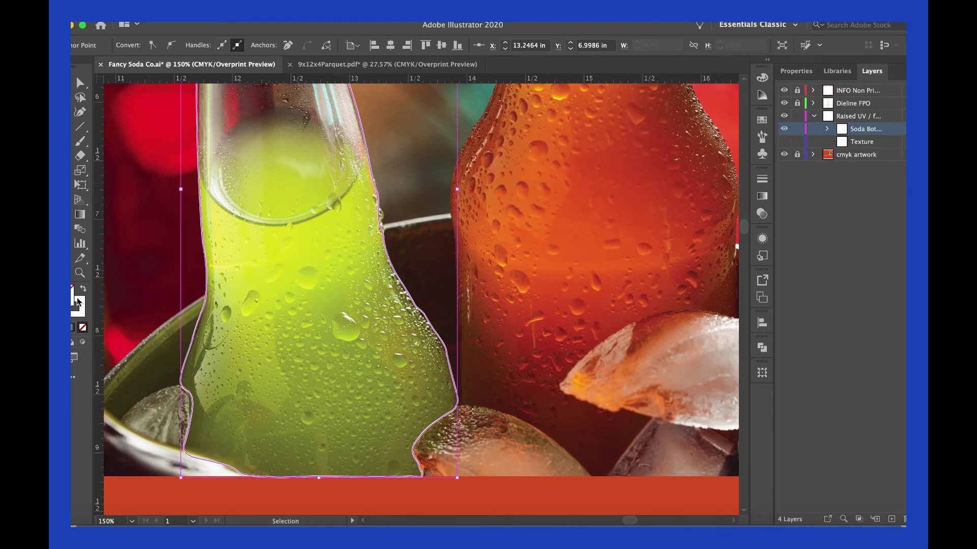
Step: Fill the bottle shape white, then recolour it magenta from the Control bar swatches and deselect
click(83, 290)
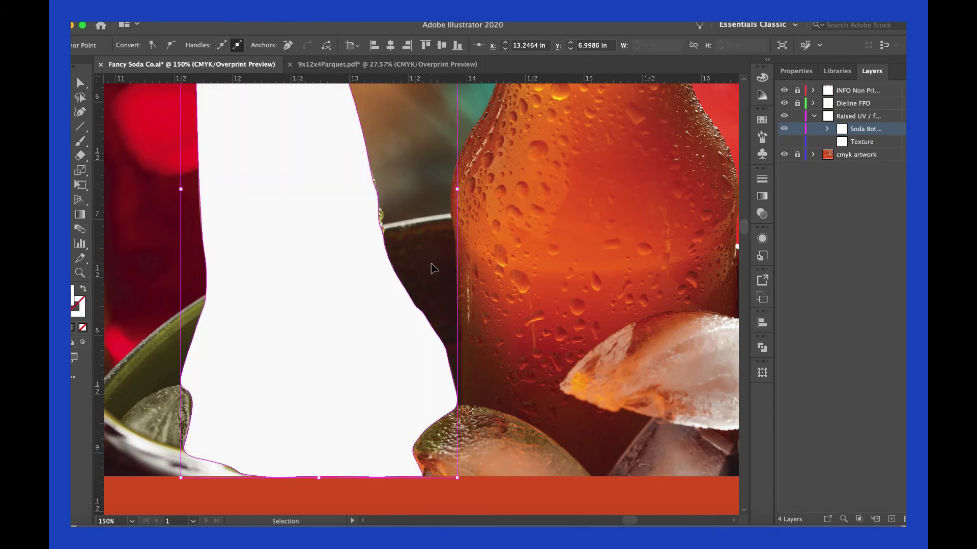
key(ctrl+minus)
key(ctrl+minus)
click(390, 191)
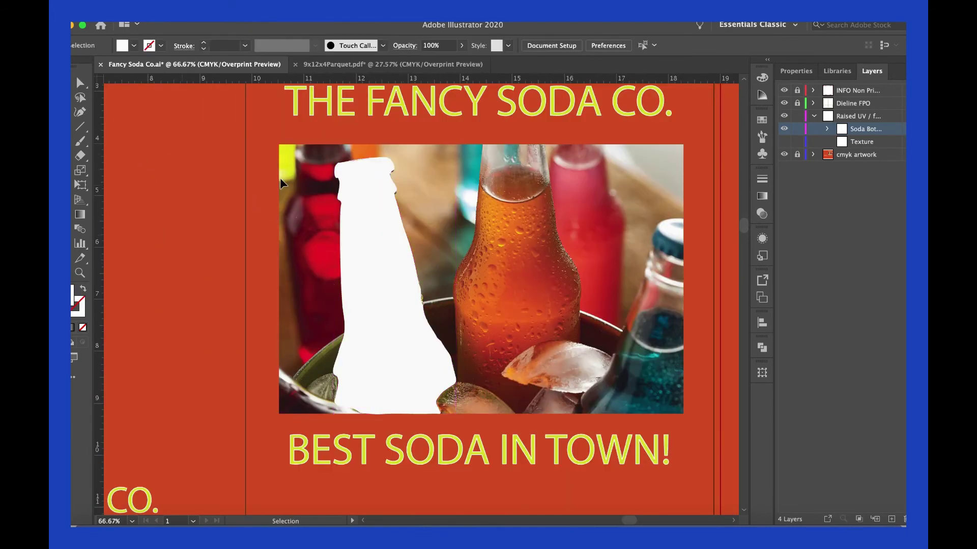
click(134, 46)
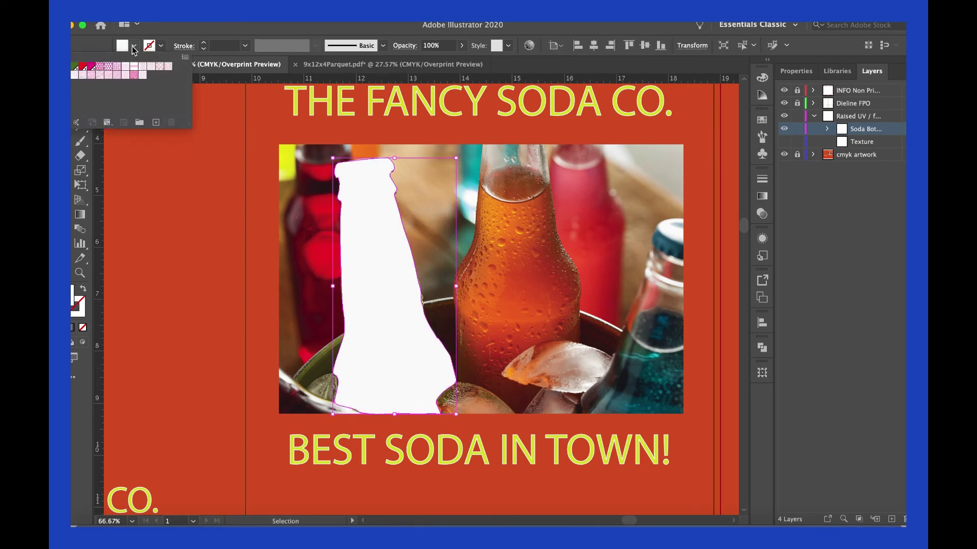
click(90, 68)
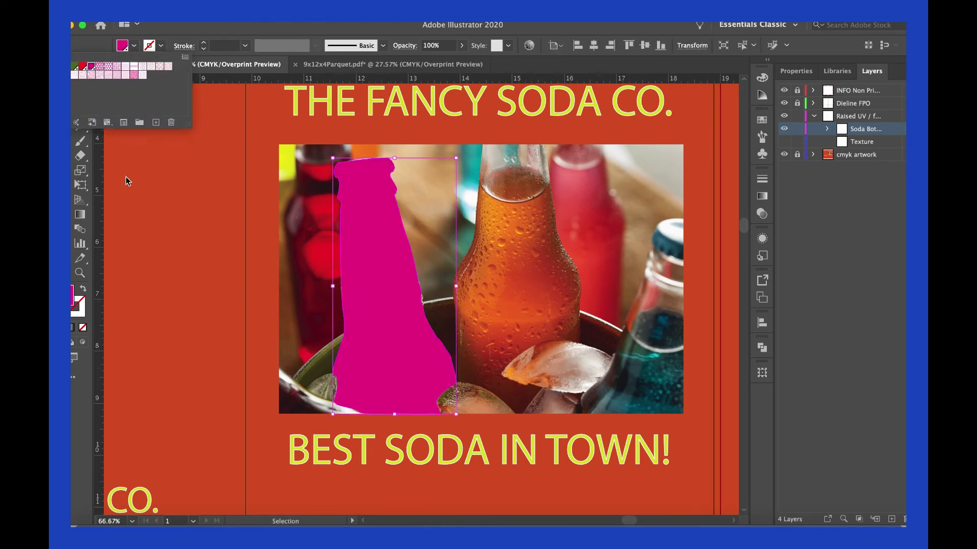
click(161, 184)
click(187, 158)
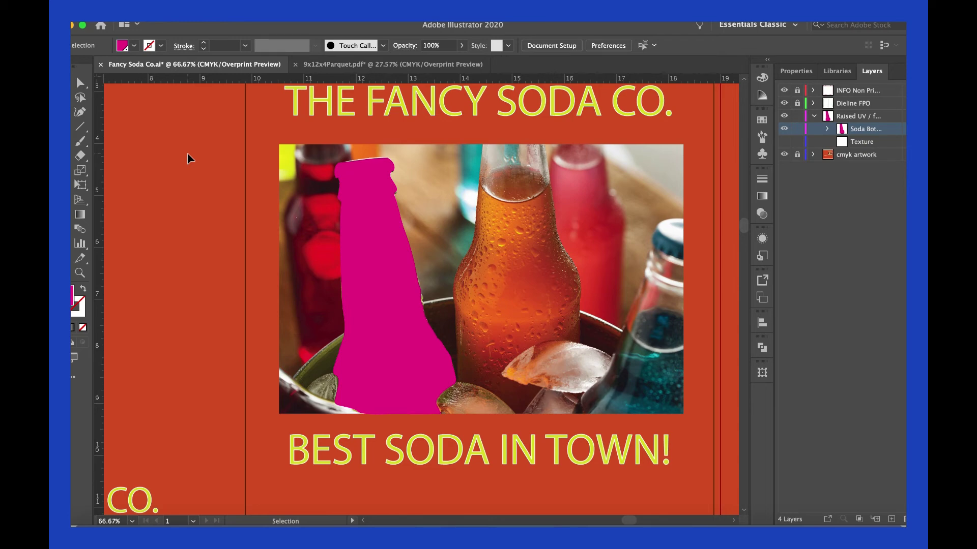
Step: Add an anchor on the magenta shape's top edge and reshape that edge along the cap
key(ctrl+1)
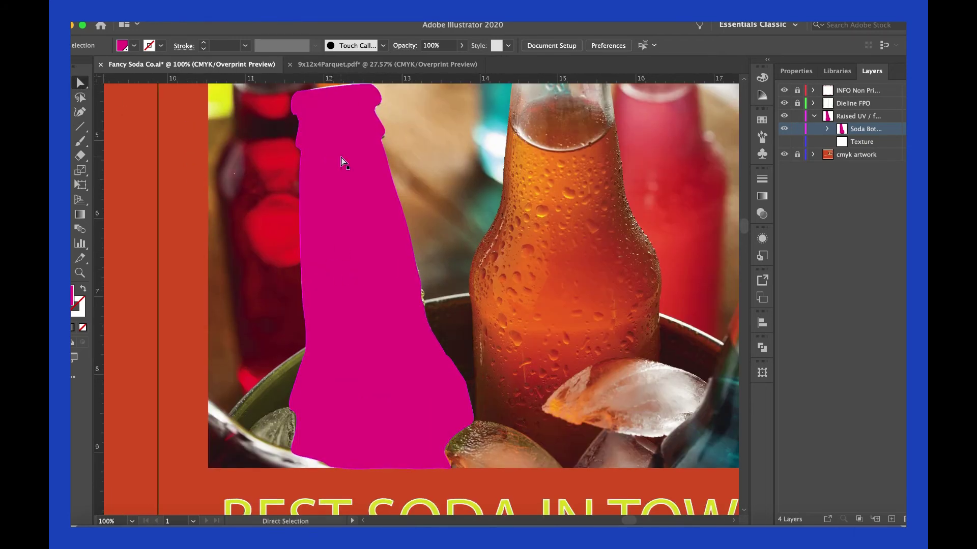
scroll(341, 159, up, 2)
key(ctrl+equal)
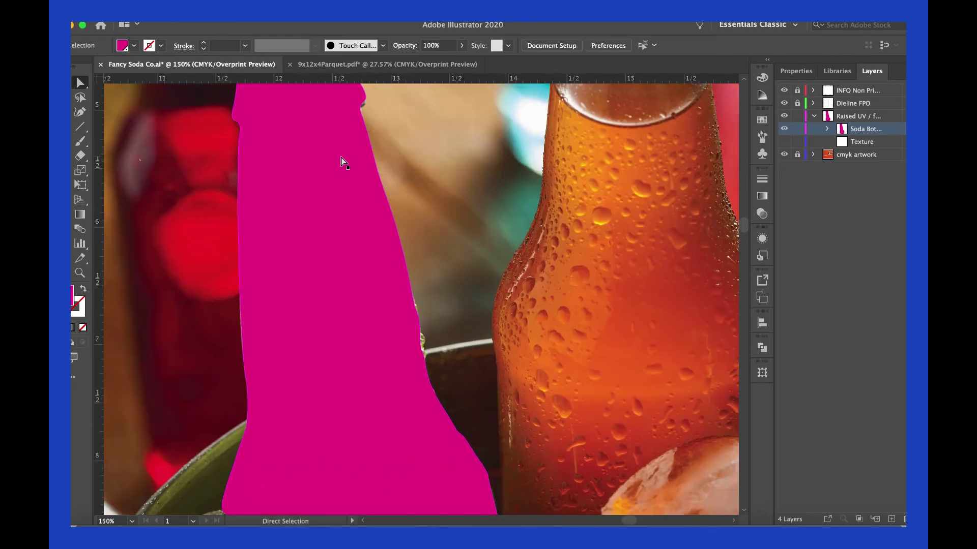
drag(741, 229, 741, 225)
key(shift+equal)
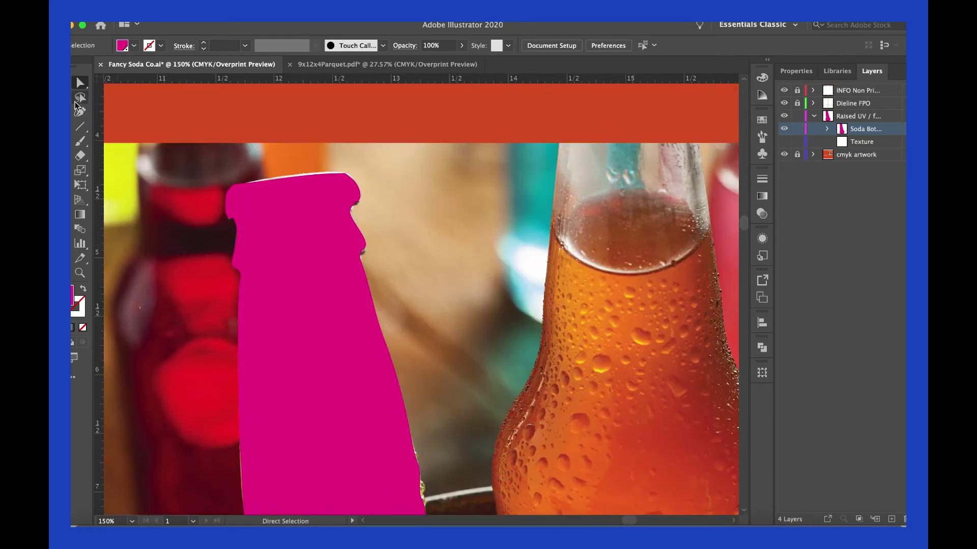
click(287, 180)
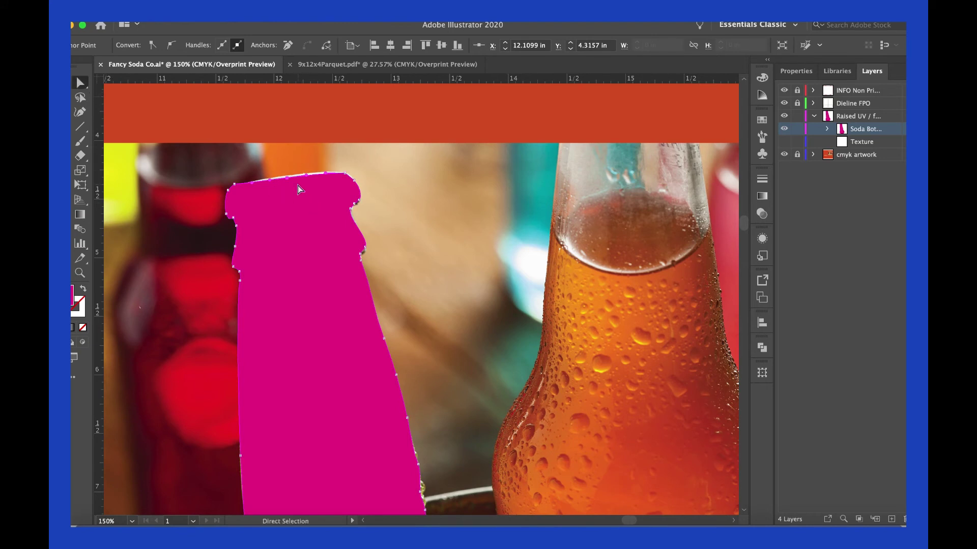
key(a)
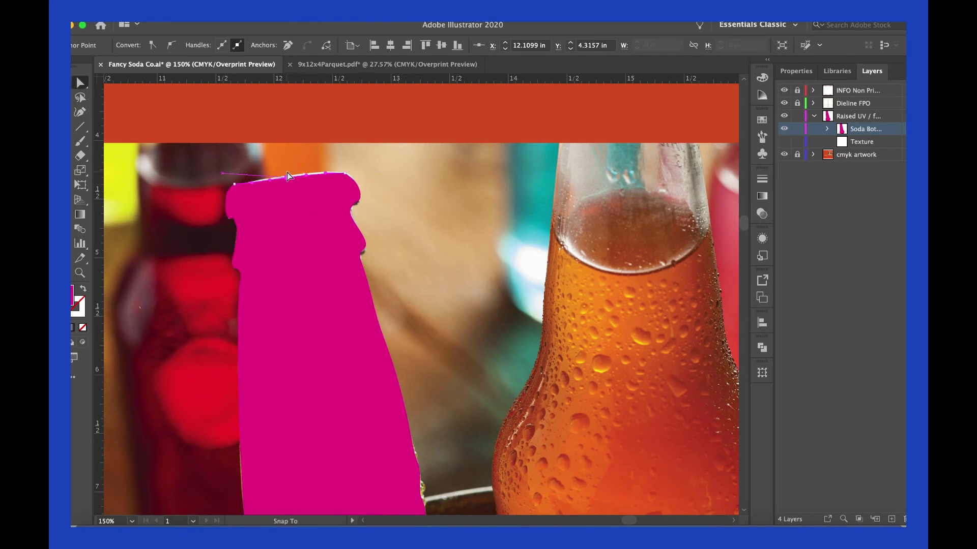
key(ctrl+equal)
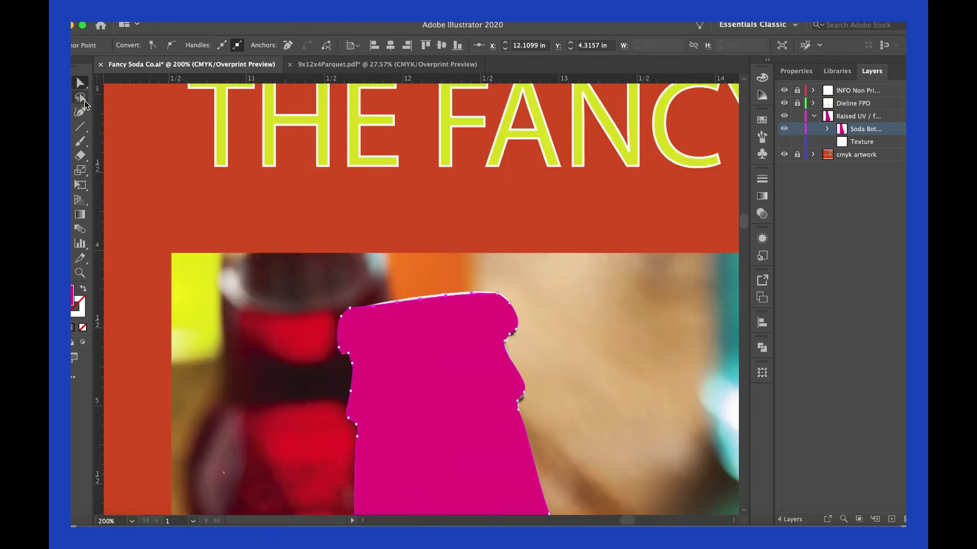
click(87, 101)
drag(420, 304, 414, 300)
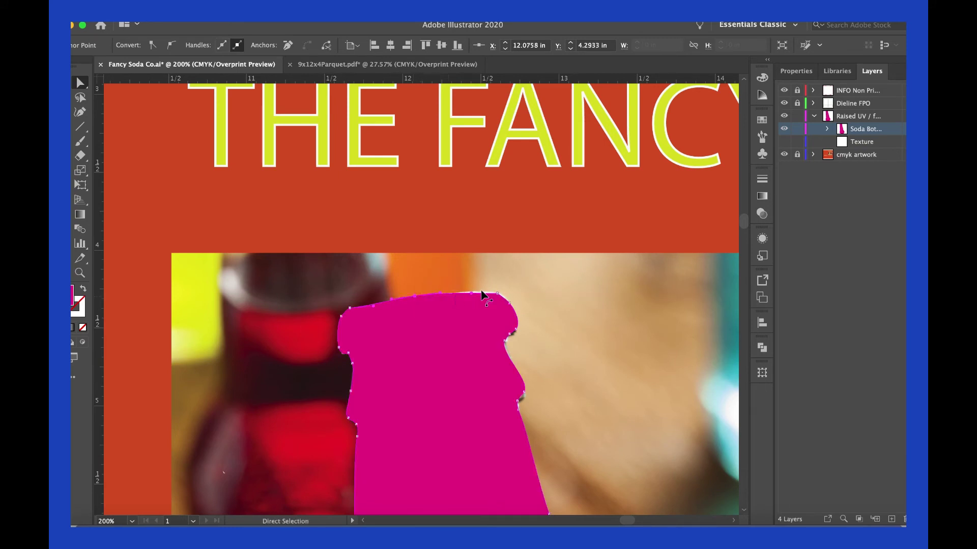
drag(483, 296, 475, 302)
Step: Round the shape's top-right cap corner by adjusting its anchors, then zoom out to the full cover
click(497, 296)
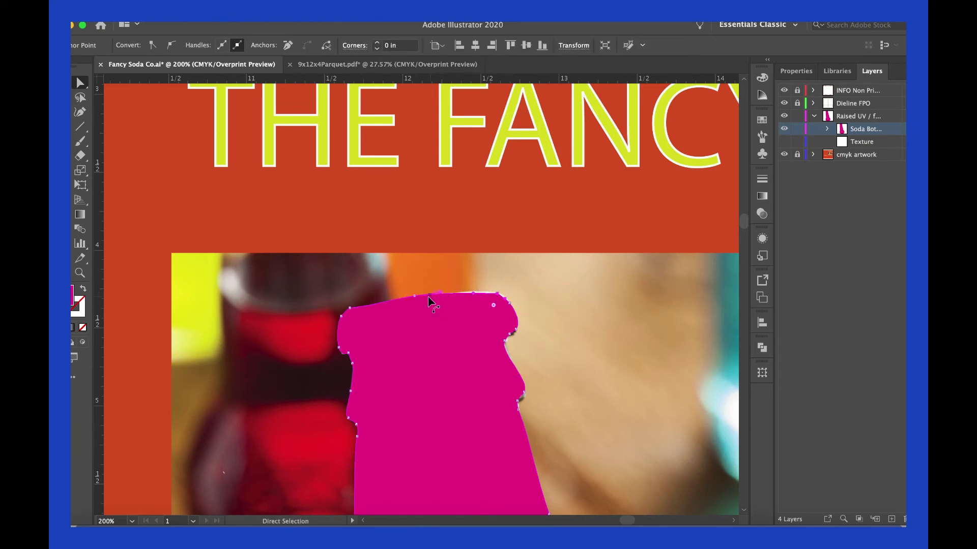
click(487, 293)
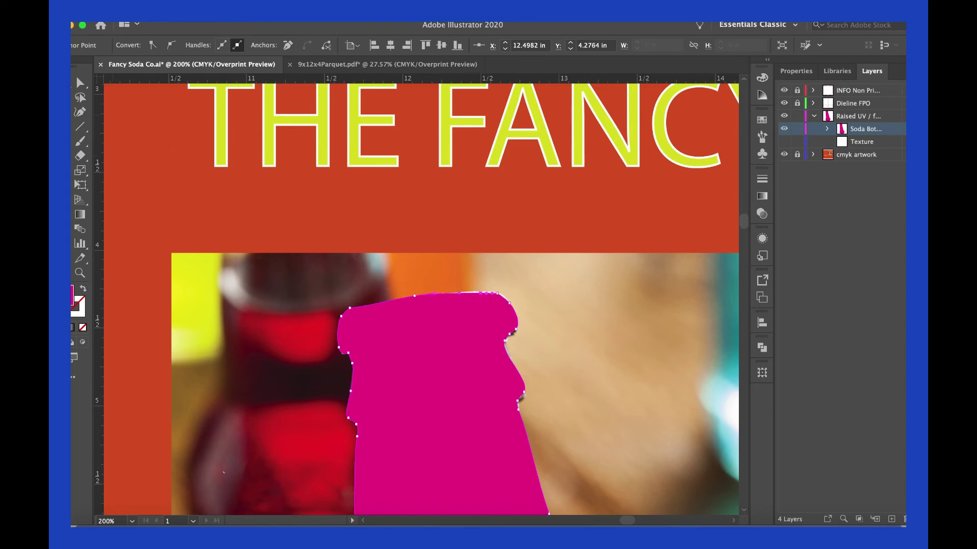
click(79, 83)
drag(488, 296, 484, 293)
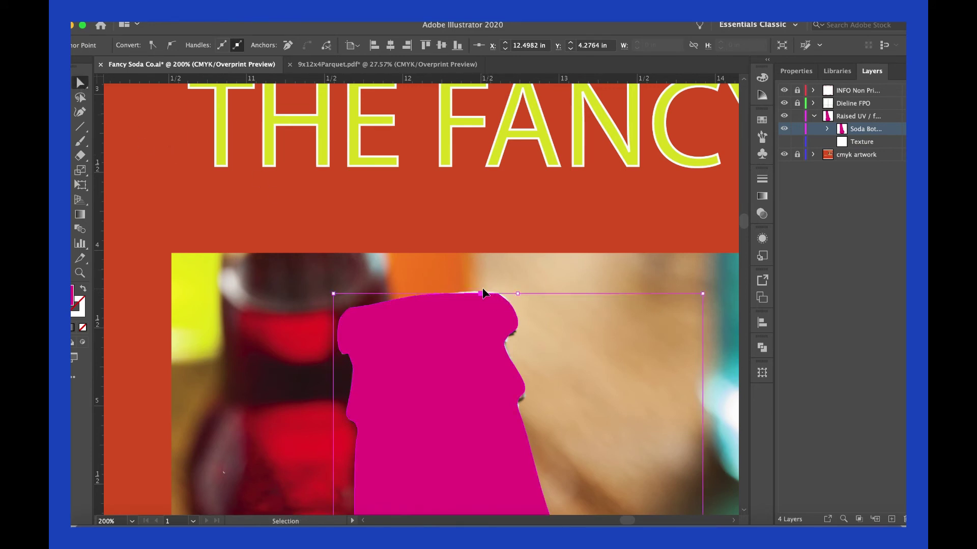
key(ctrl+plus)
scroll(483, 293, up, 1)
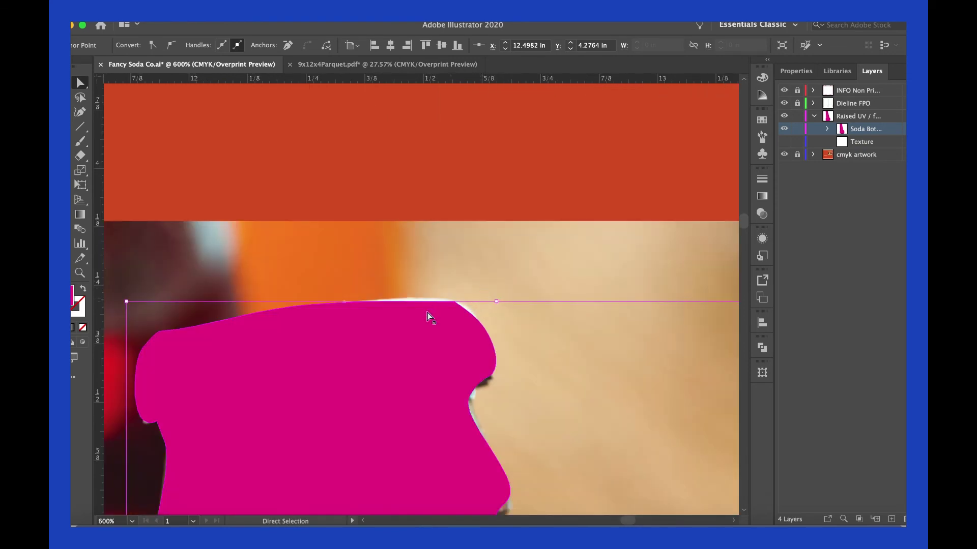
scroll(427, 304, up, 1)
drag(427, 299, 483, 298)
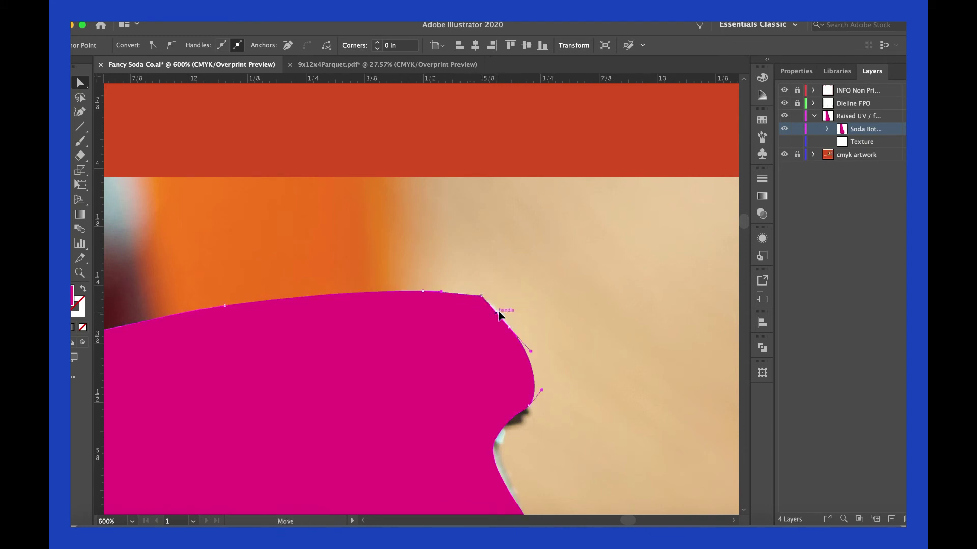
key(v)
key(ctrl+minus)
key(ctrl+minus)
key(ctrl+minus)
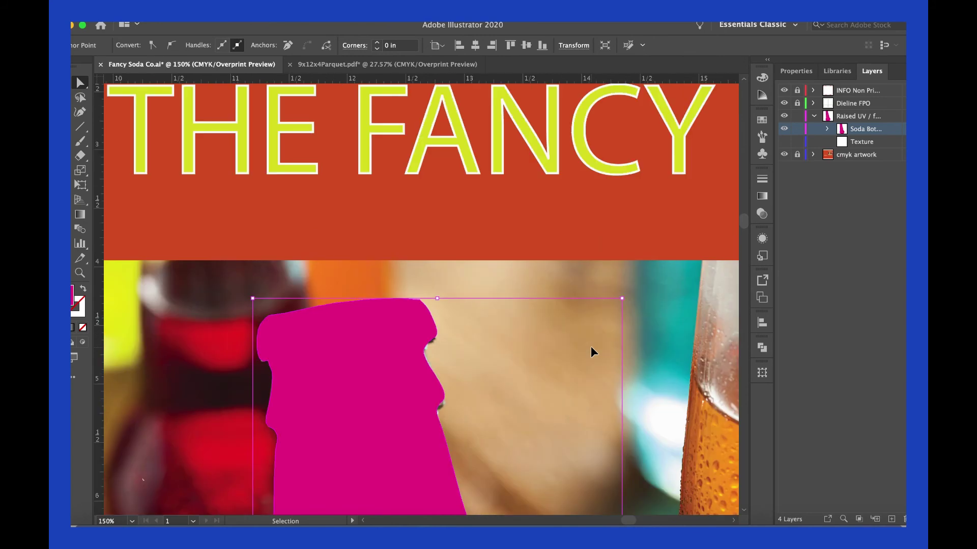
key(ctrl+minus)
key(ctrl+minus)
key(ctrl+minus)
key(ctrl+minus)
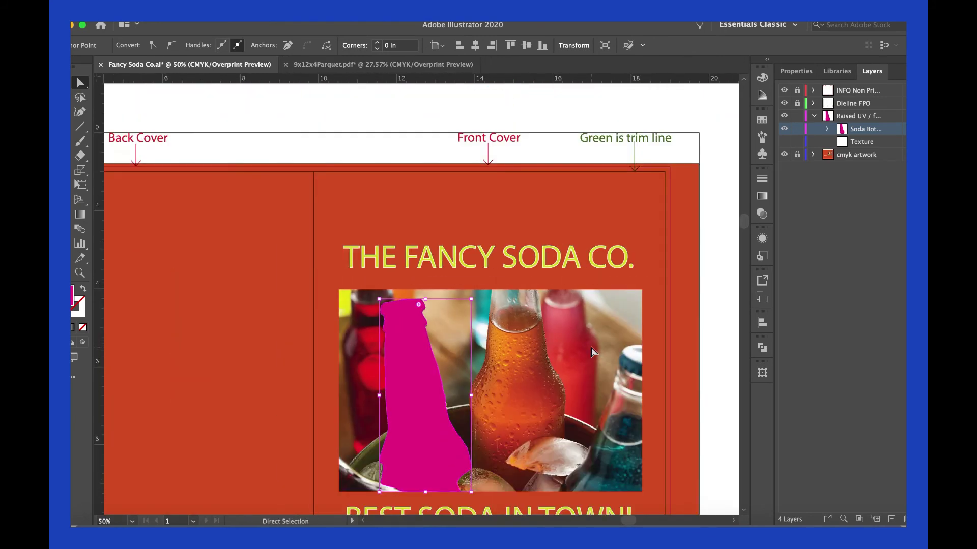
Step: Start a new curved path along the orange bottle's top and down its right edge
click(710, 336)
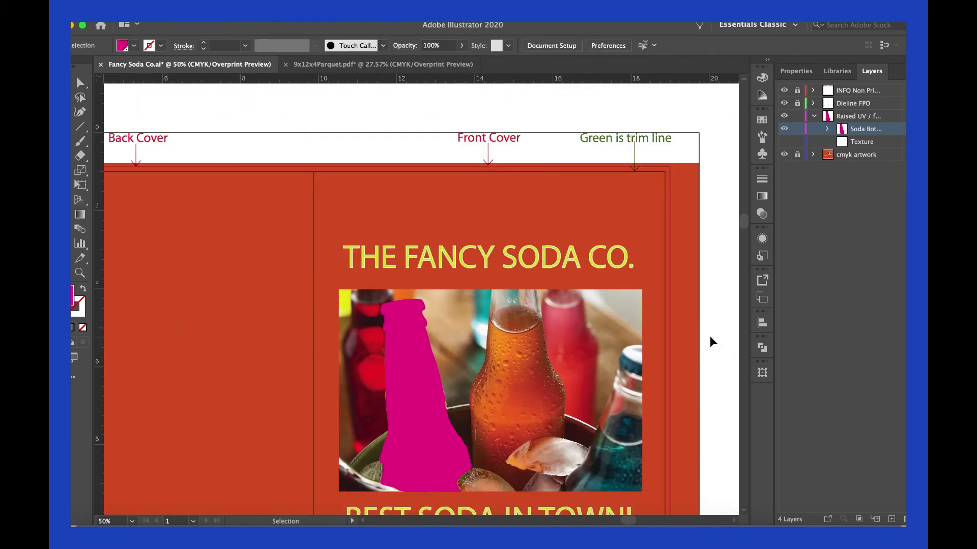
scroll(712, 335, down, 1)
key(plus)
key(shift+grave)
click(493, 273)
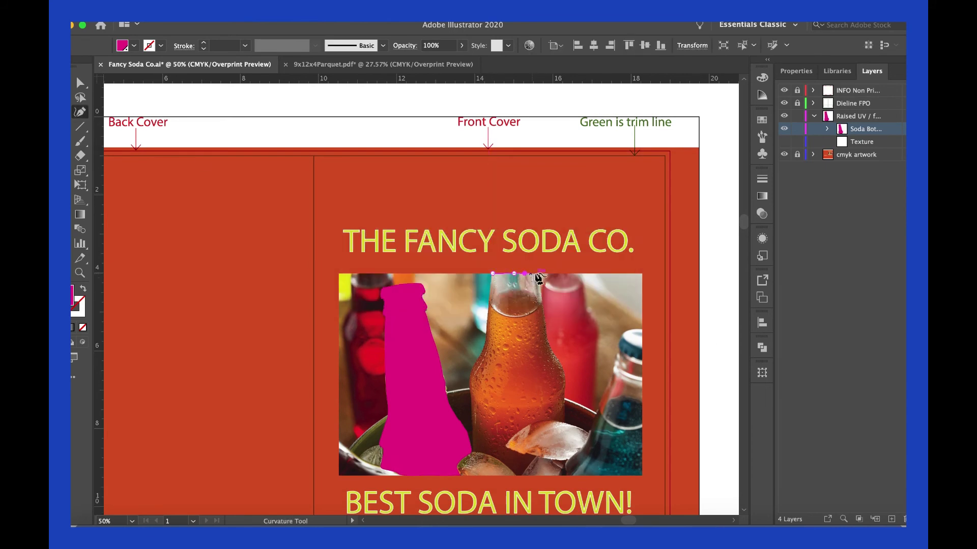
click(541, 276)
click(544, 303)
click(557, 360)
click(565, 390)
Step: Continue around the ice cube, base and left edge, closing the orange bottle path
click(553, 421)
click(527, 426)
click(506, 446)
scroll(473, 456, up, 3)
scroll(473, 456, down, 2)
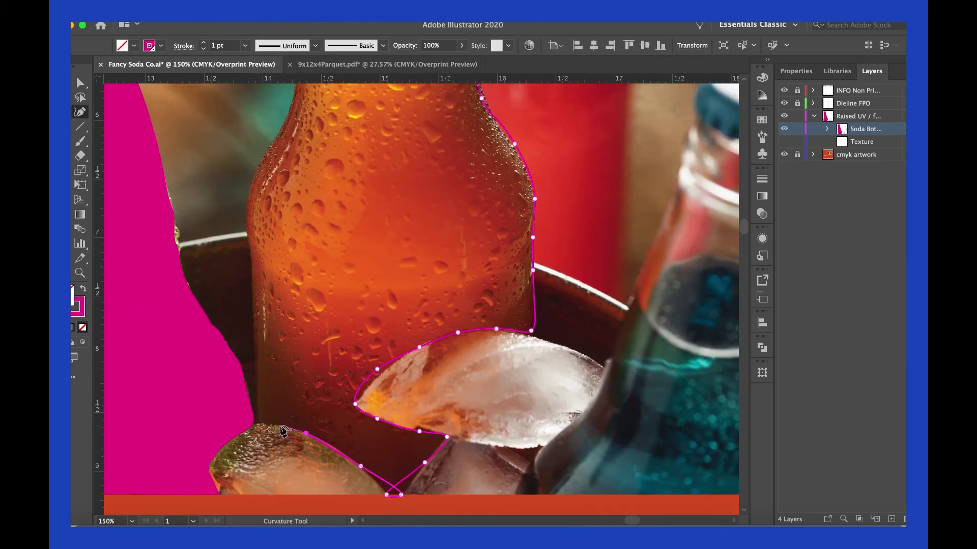
click(257, 422)
click(254, 338)
click(247, 193)
click(288, 121)
scroll(310, 130, up, 3)
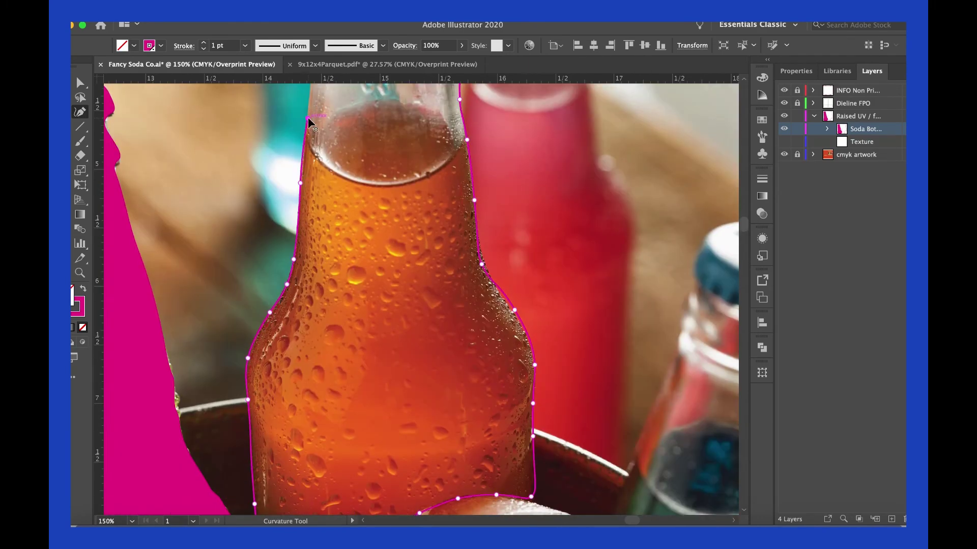
scroll(317, 109, up, 1)
click(315, 110)
Step: Delete an extra neck anchor and adjust the neck corner and the path near the ice
key(a)
scroll(317, 109, up, 5)
scroll(417, 294, up, 2)
scroll(417, 295, up, 2)
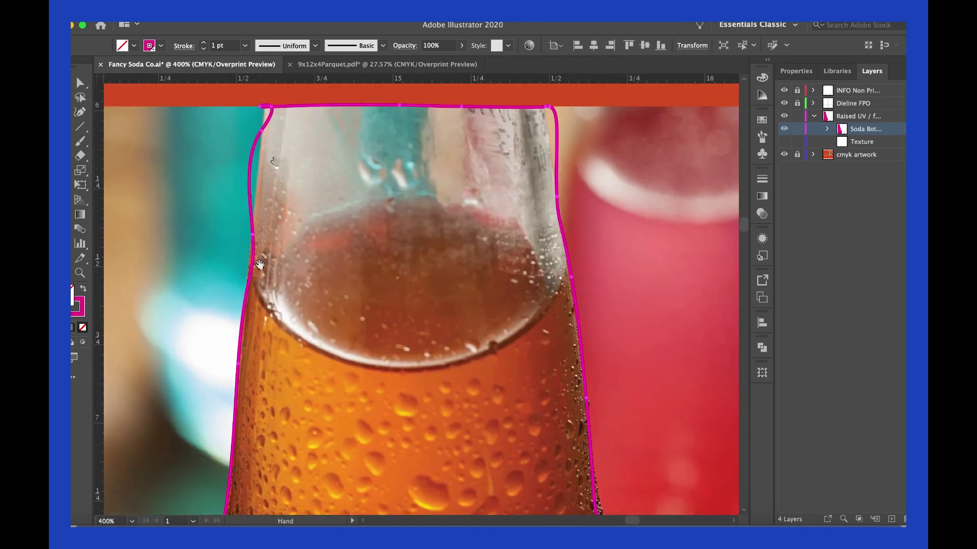
scroll(417, 295, up, 2)
key(minus)
click(578, 295)
click(271, 155)
key(a)
drag(655, 124, 652, 137)
scroll(668, 189, down, 2)
scroll(668, 189, down, 2)
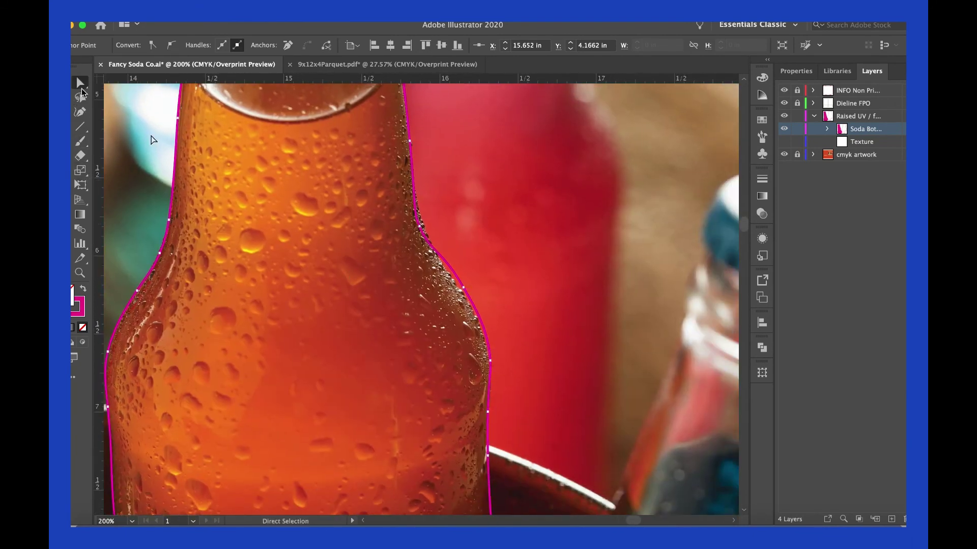
scroll(509, 305, down, 3)
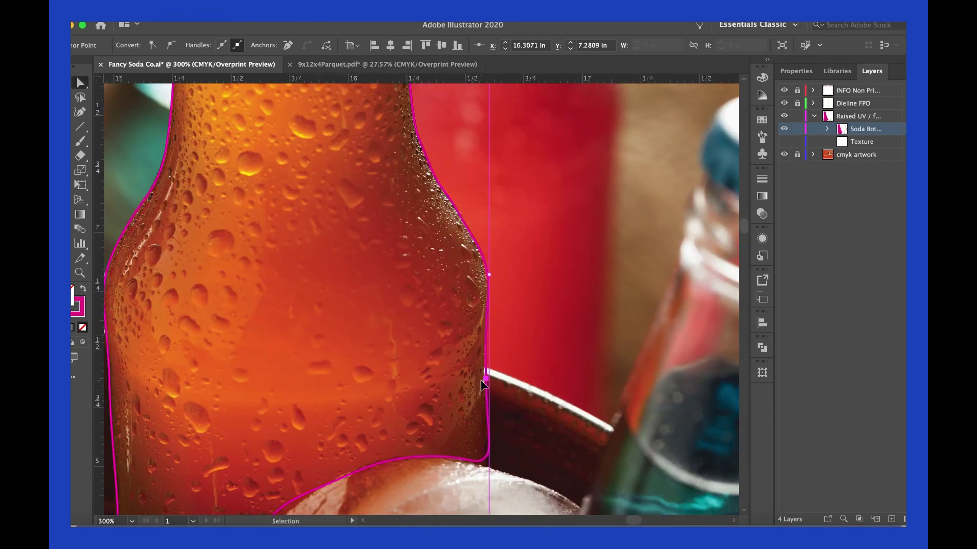
scroll(312, 333, up, 2)
scroll(447, 403, down, 2)
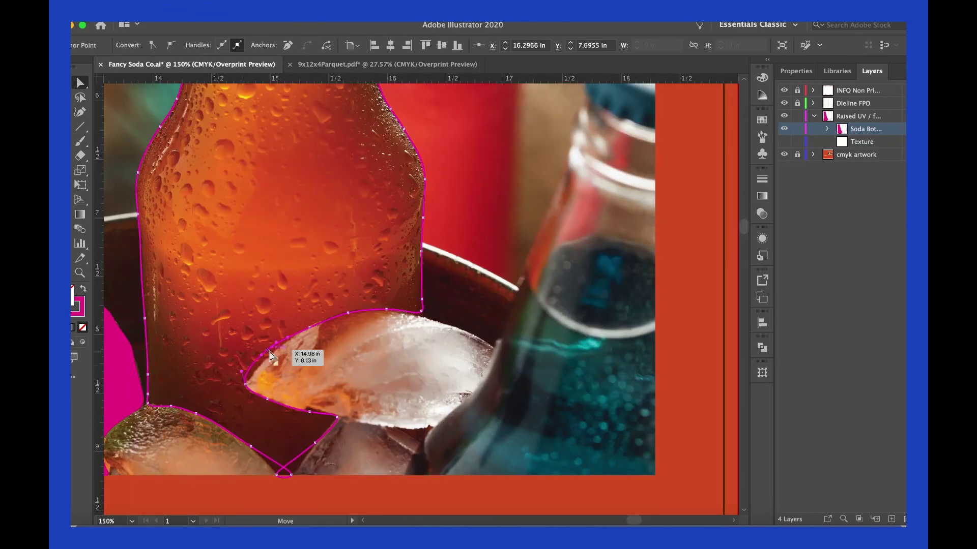
drag(80, 111, 137, 140)
Step: Draw a curved path up the teal bottle's edge and down its right side
key(v)
scroll(203, 168, down, 4)
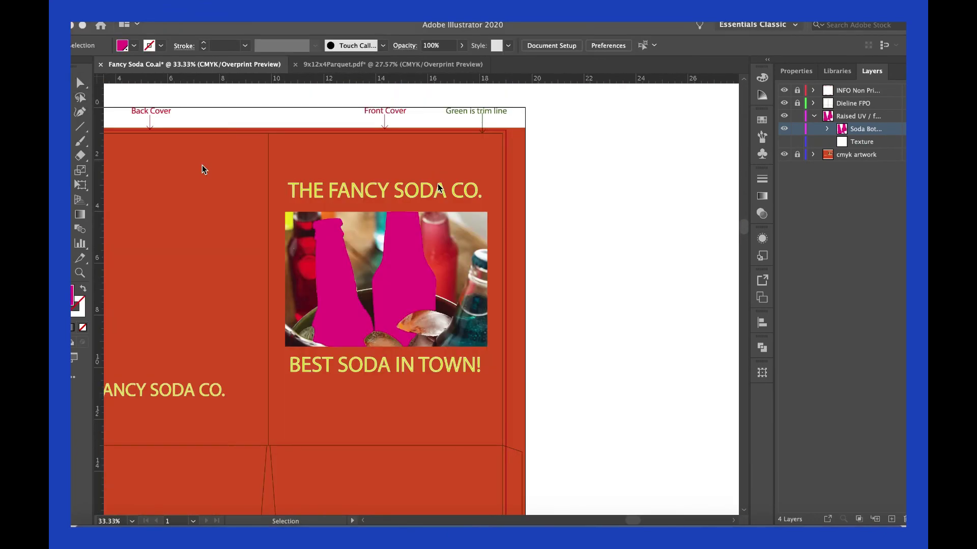
scroll(104, 290, up, 2)
scroll(104, 289, up, 2)
scroll(105, 289, right, 3)
key(shift+grave)
click(390, 505)
click(439, 443)
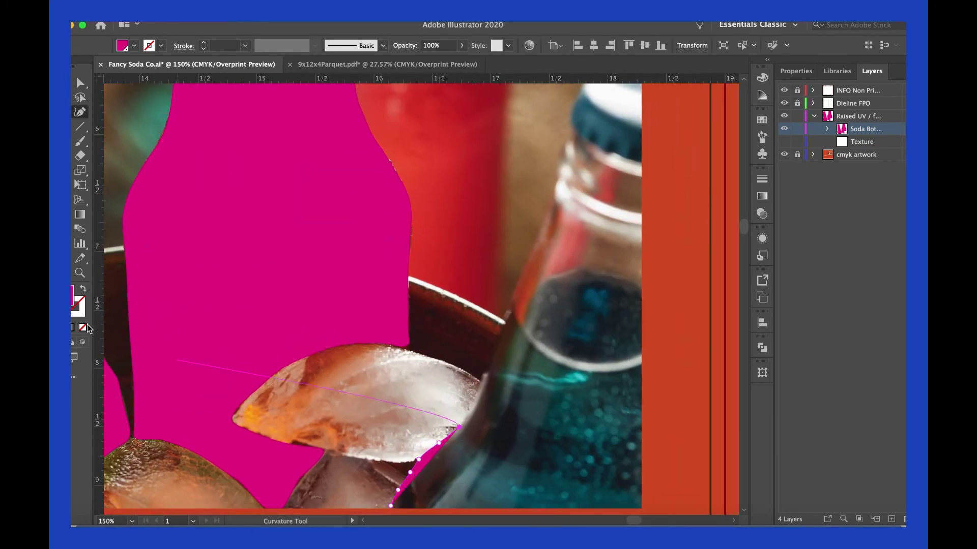
click(506, 315)
click(554, 180)
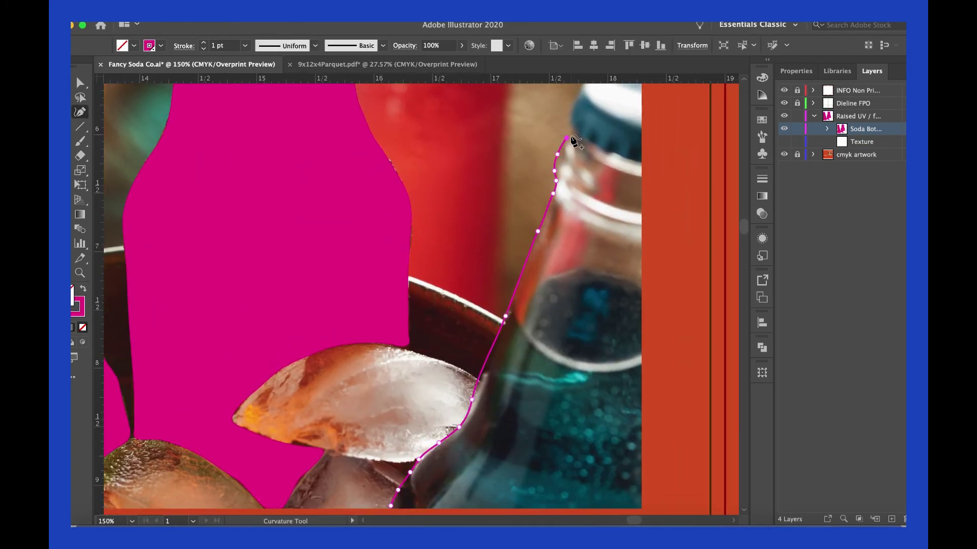
scroll(581, 123, up, 2)
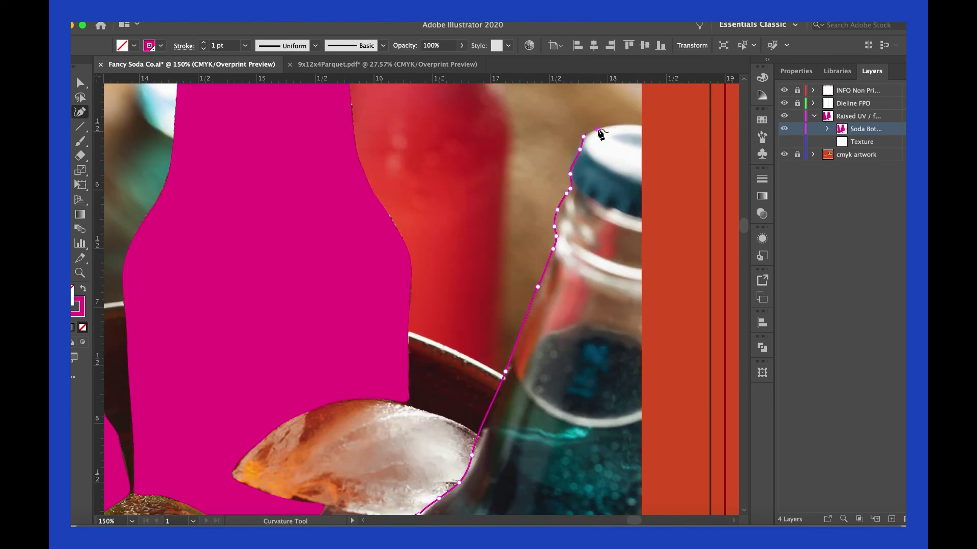
click(647, 136)
click(643, 403)
scroll(644, 403, down, 3)
Step: Refine the teal shape's anchors, aligning its bottom-right corner with the photo's edge
key(a)
click(138, 137)
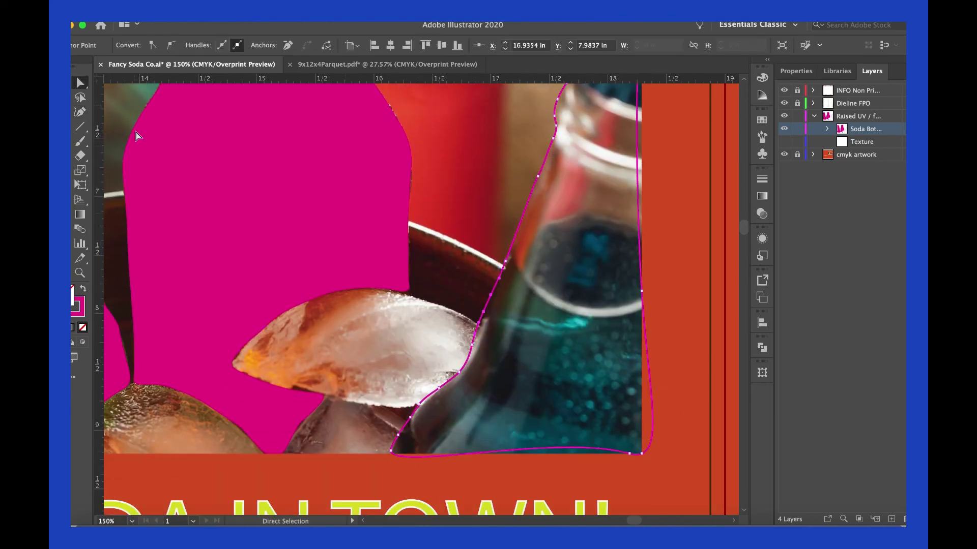
key(ctrl+plus)
drag(406, 349, 410, 354)
scroll(715, 257, up, 5)
scroll(743, 231, down, 4)
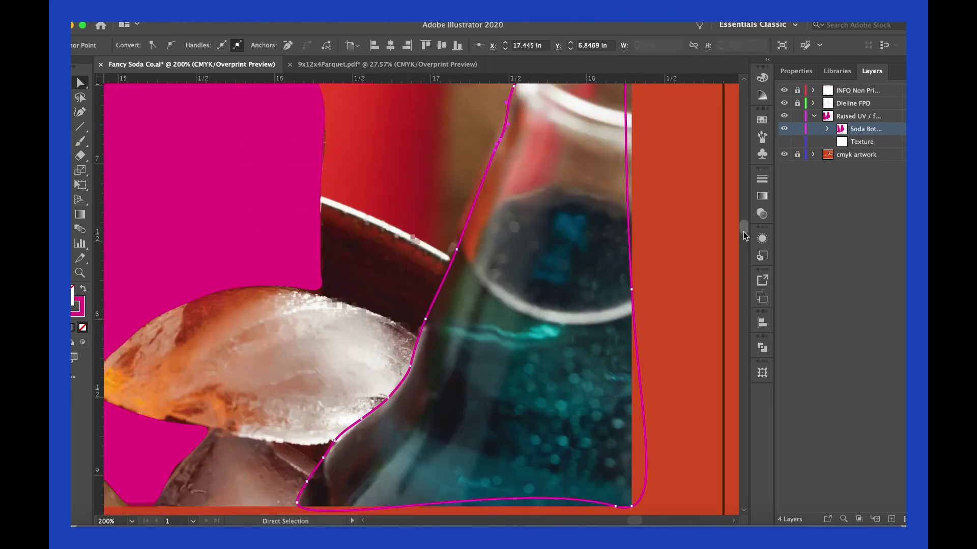
scroll(534, 267, up, 1)
drag(453, 277, 506, 180)
scroll(528, 181, up, 5)
scroll(506, 277, down, 8)
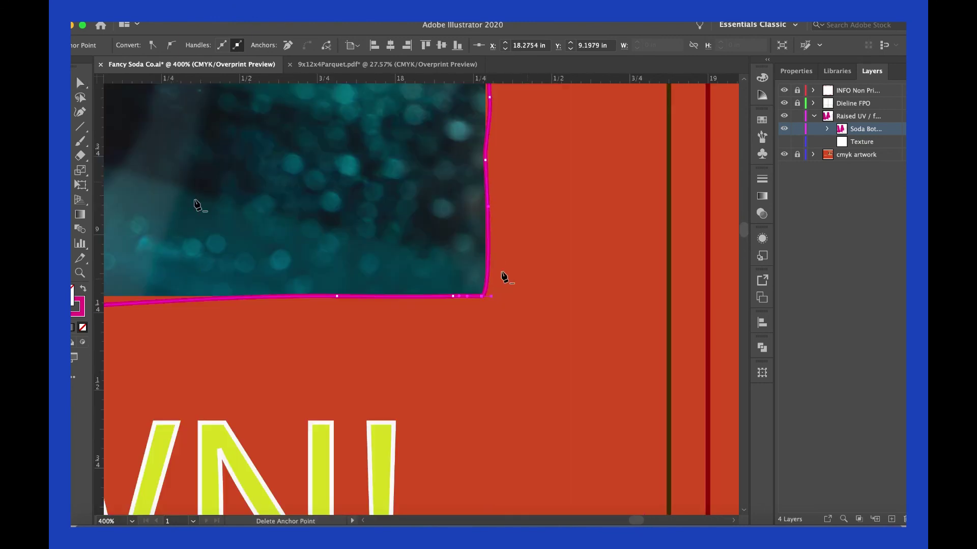
scroll(505, 277, left, 3)
key(ctrl+shift+a)
key(ctrl+plus)
drag(337, 342, 389, 348)
click(158, 428)
drag(230, 296, 231, 299)
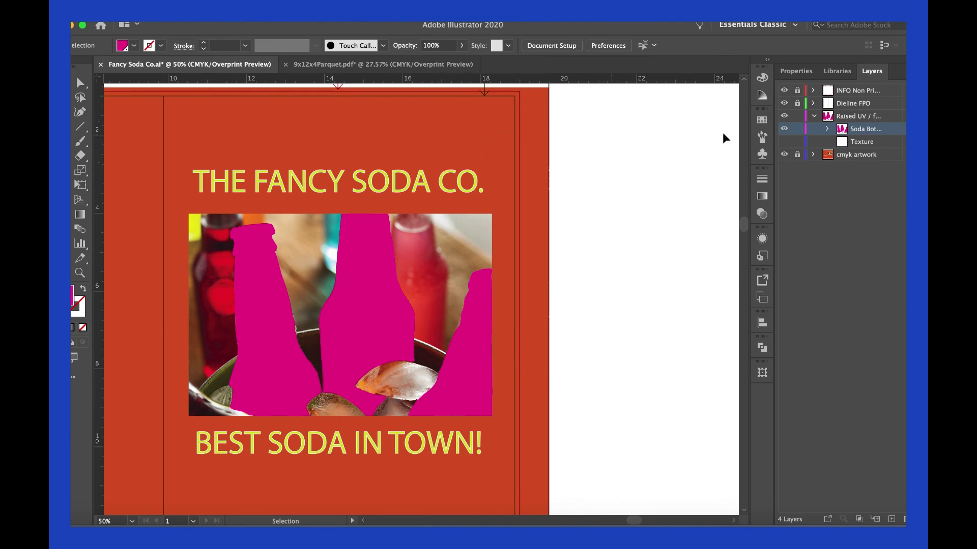
Step: Toggle the bottle shapes' visibility three times to compare, then lock the Soda Bottles sublayer
click(785, 129)
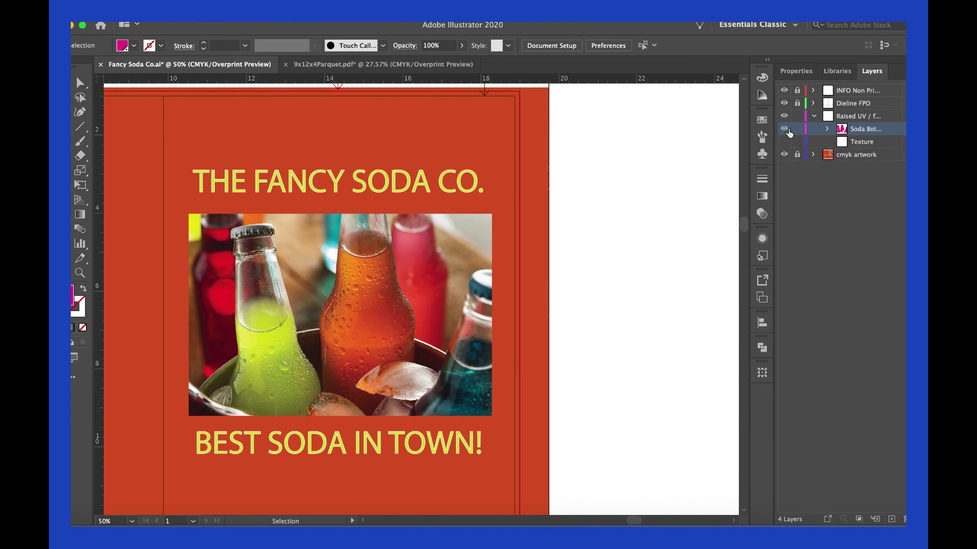
click(786, 130)
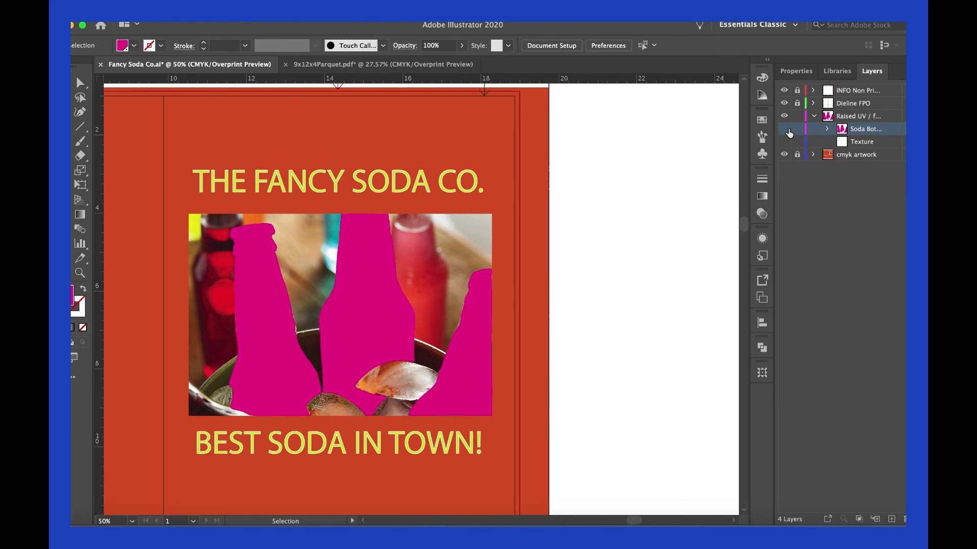
click(787, 130)
click(787, 130)
click(789, 131)
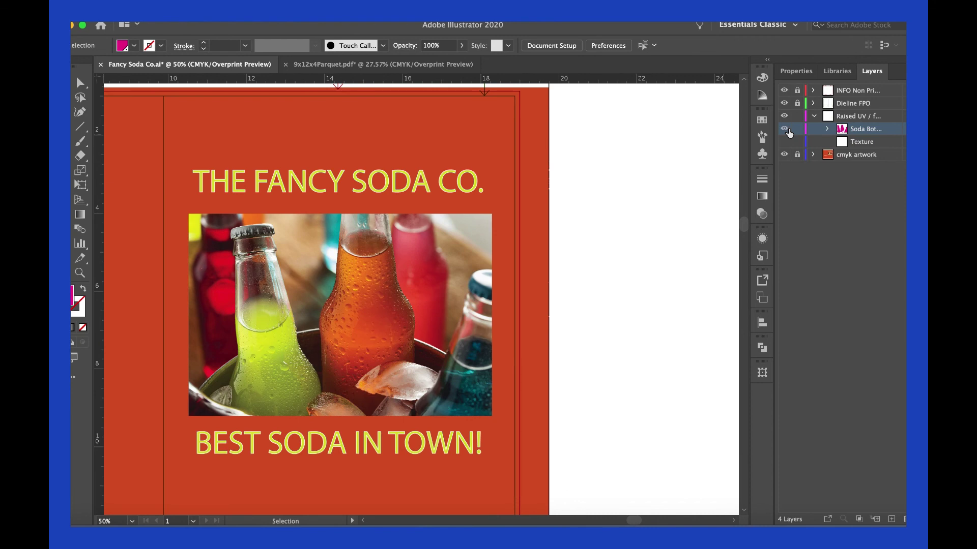
click(786, 130)
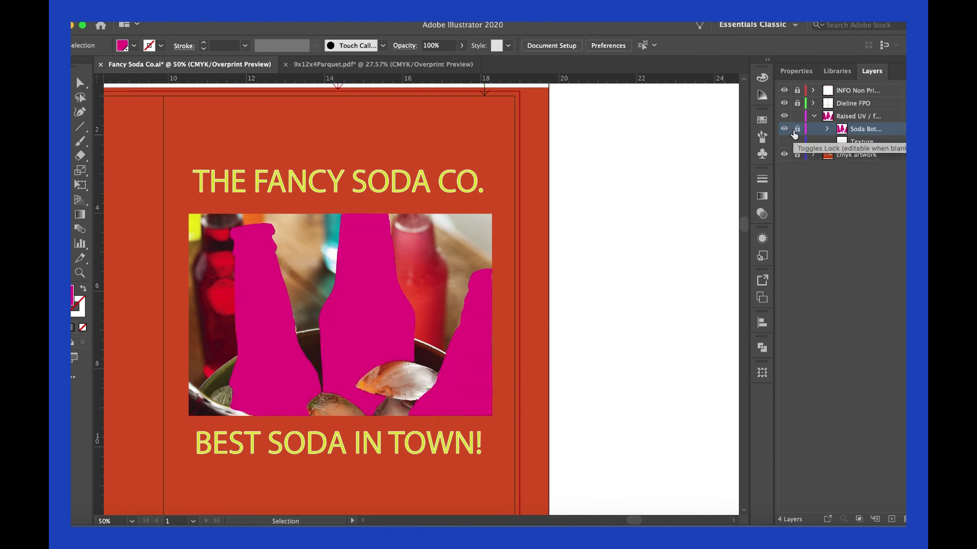
click(797, 129)
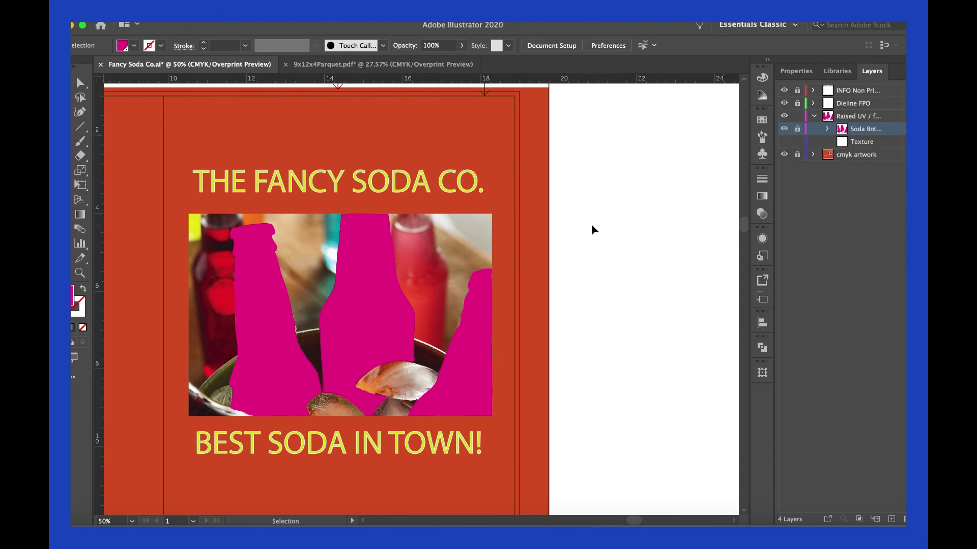